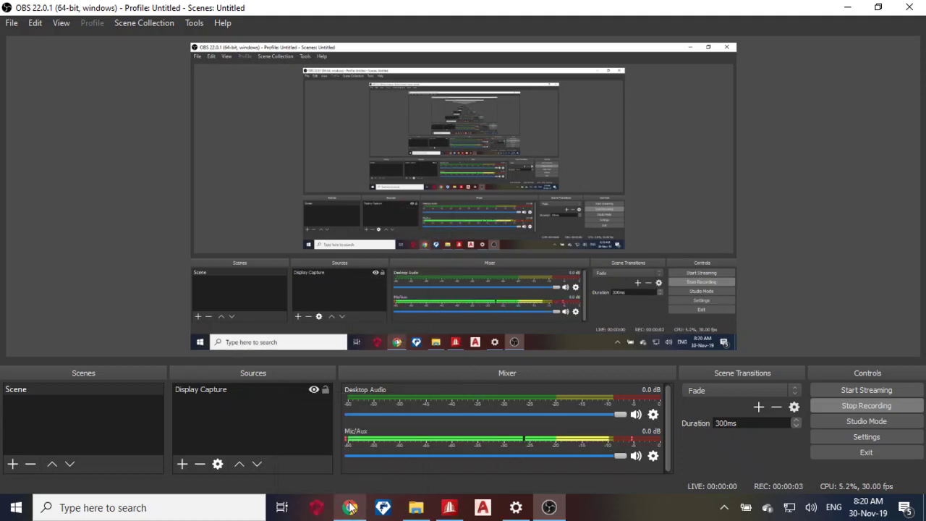
Bring Chrome forward to the YouTube comments on the concrete designer video
left_click(349, 507)
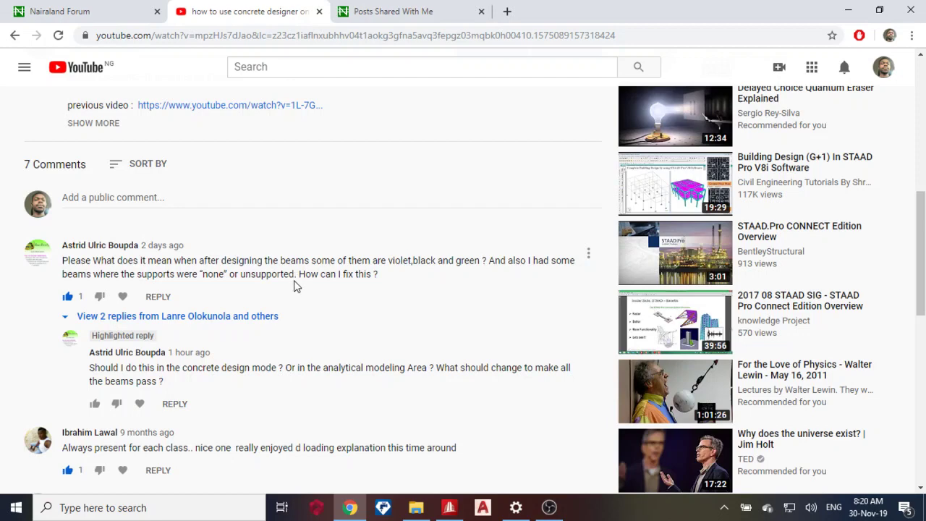
Select beams 13 and 14 in the STAAD.Pro model
left_click(449, 505)
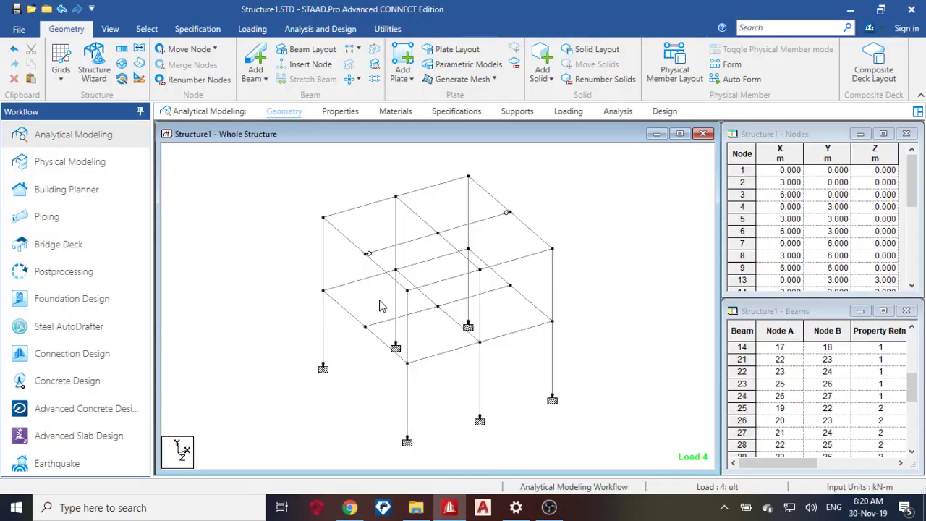
scroll(389, 250, "up", 2)
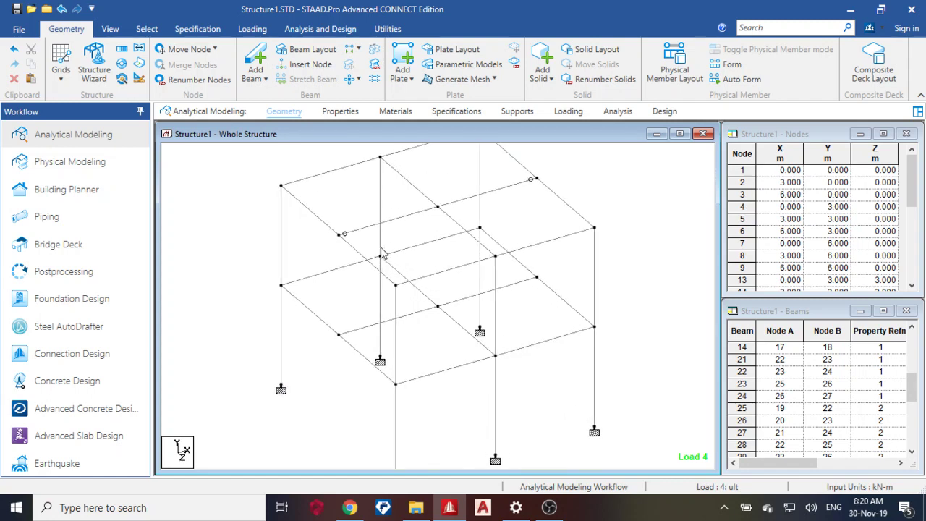
middle_click_drag(383, 253, 369, 291)
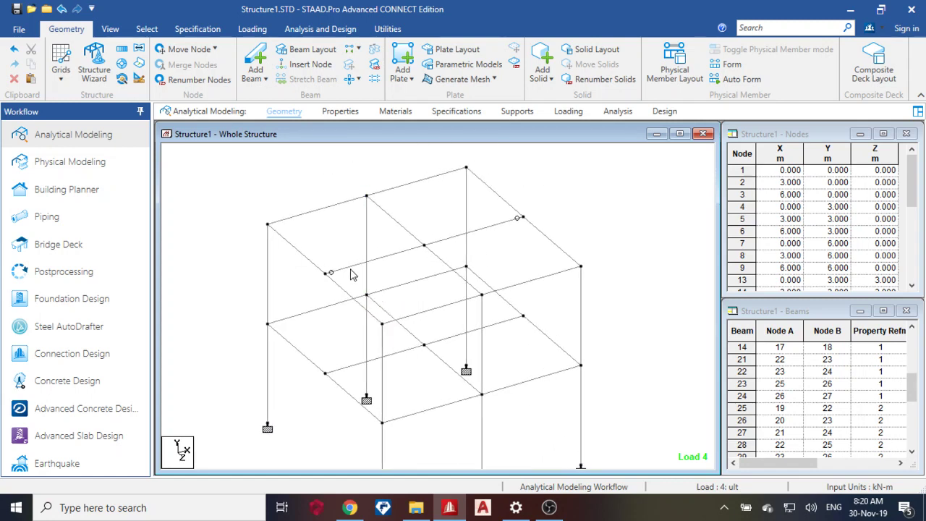
left_click(352, 265)
left_click(485, 227, "ctrl")
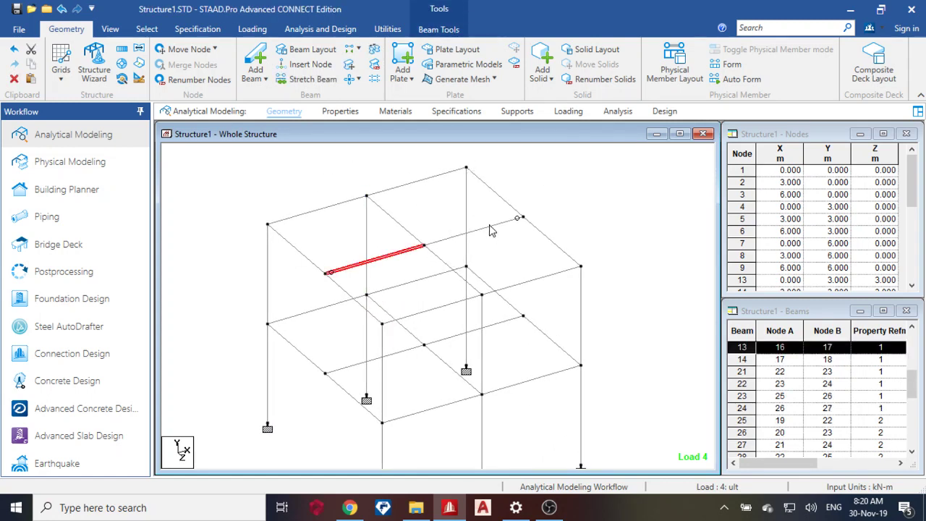
Copy and paste the beams offset Y = 1 m, keeping existing results and ignoring duplicates
key("ctrl+c")
key("ctrl+v")
key("Tab")
type("1")
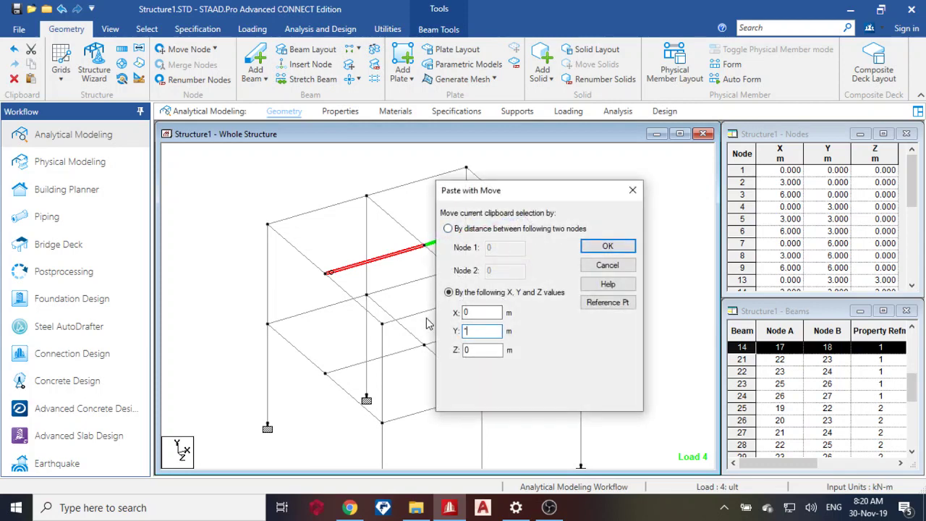
left_click(608, 246)
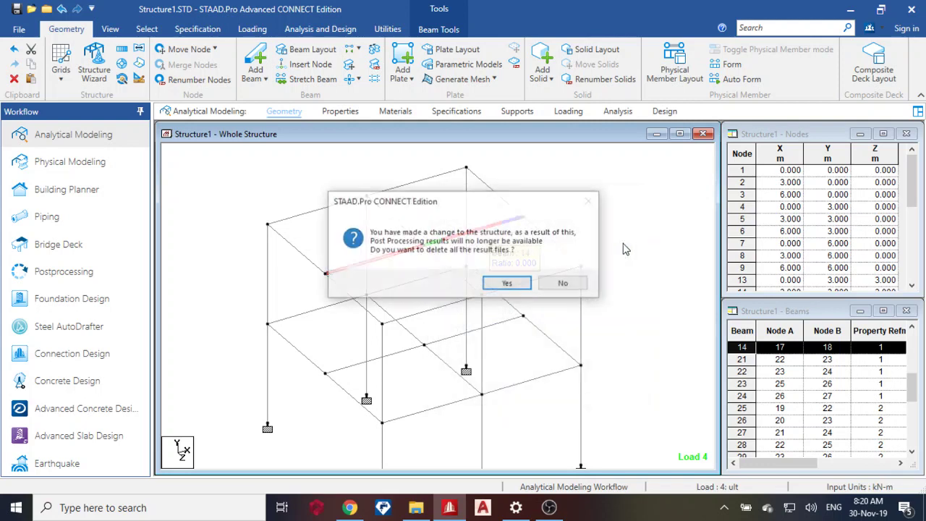
left_click(512, 283)
left_click(503, 282)
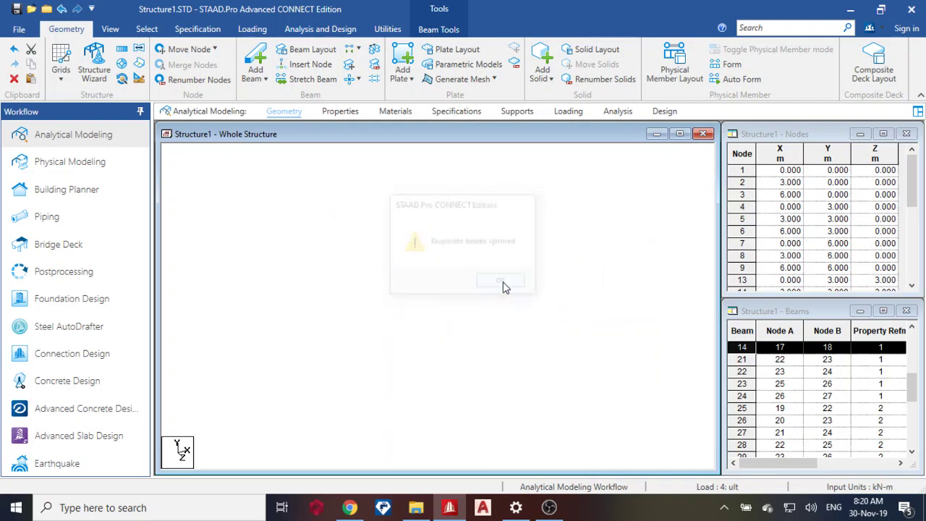
scroll(591, 223, "up", 2)
scroll(388, 358, "down", 2)
middle_click_drag(347, 326, 262, 296)
Confirm in the release specifications that START MY MZ is applied to beam 13
left_click(456, 111)
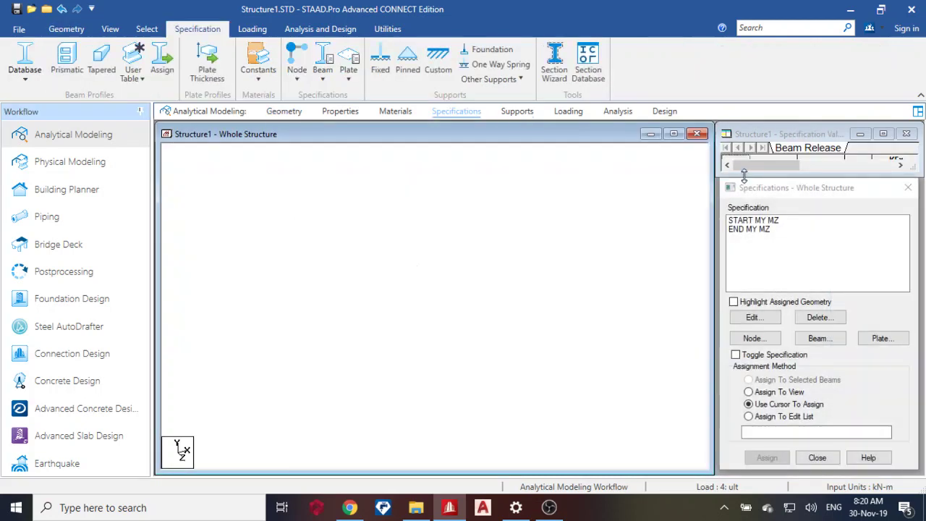
left_click(761, 221)
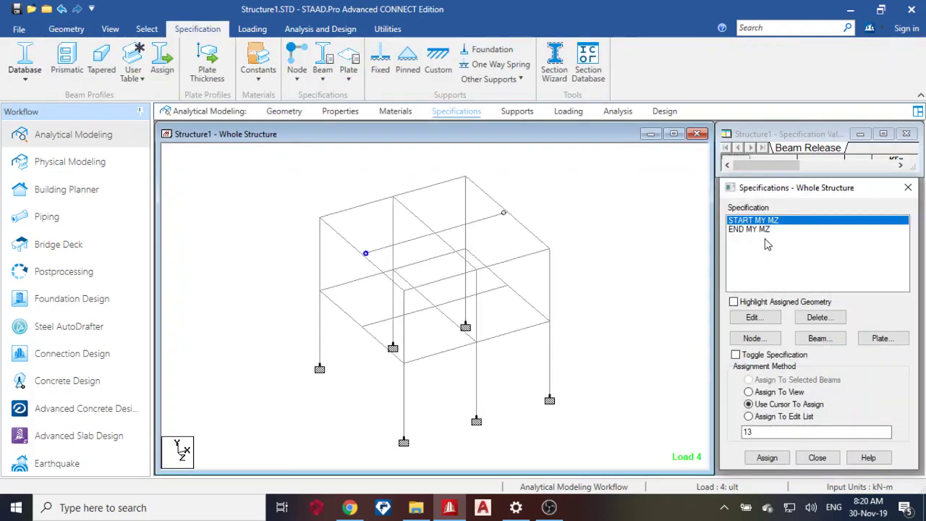
scroll(388, 268, "up", 2)
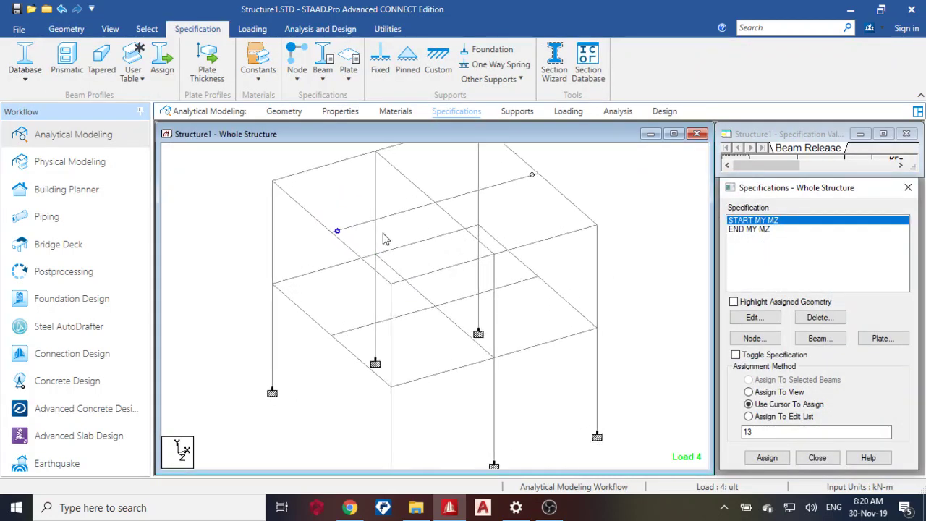
middle_click_drag(393, 244, 363, 251)
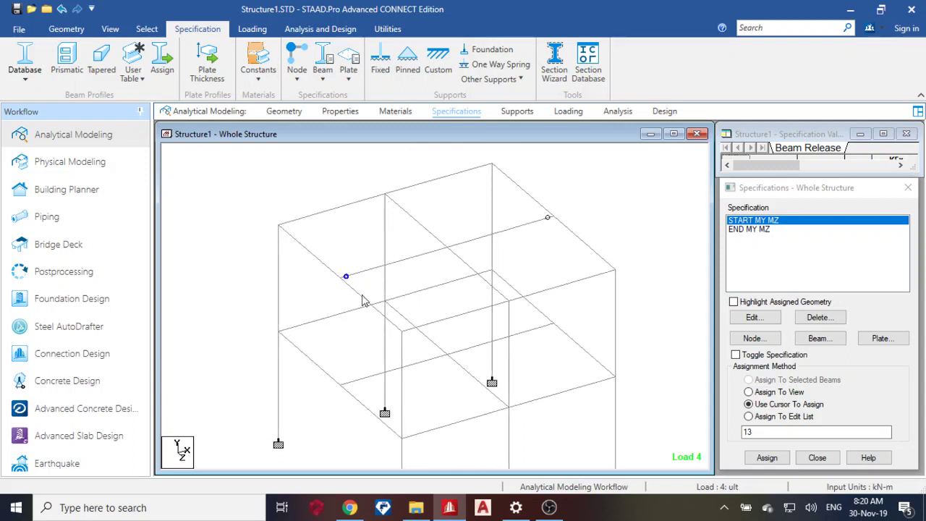
left_click(110, 29)
Show the structure only, maximize a solid 3D rendering, and rotate it toward a top view
left_click(735, 48)
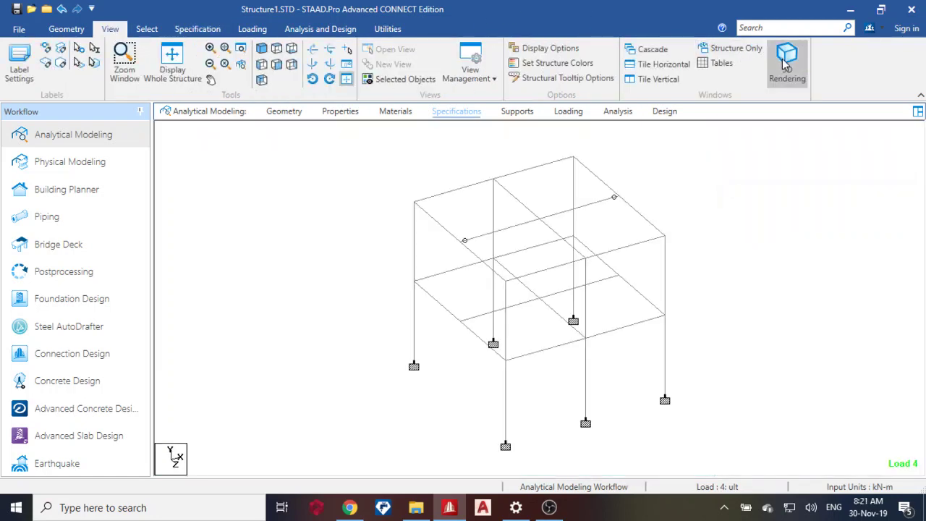
left_click(785, 58)
left_click(813, 168)
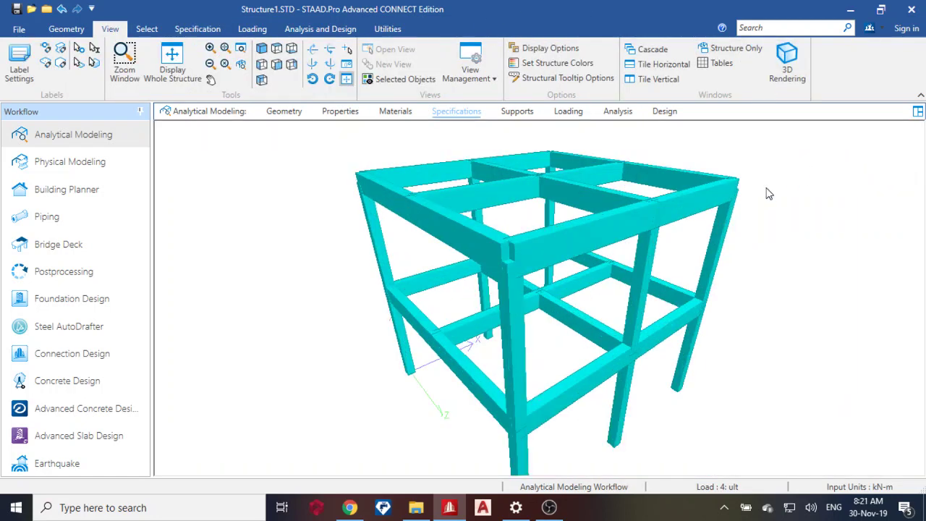
right_click(616, 251)
left_click(345, 370)
left_click_drag(346, 369, 486, 255)
left_click_drag(548, 386, 530, 277)
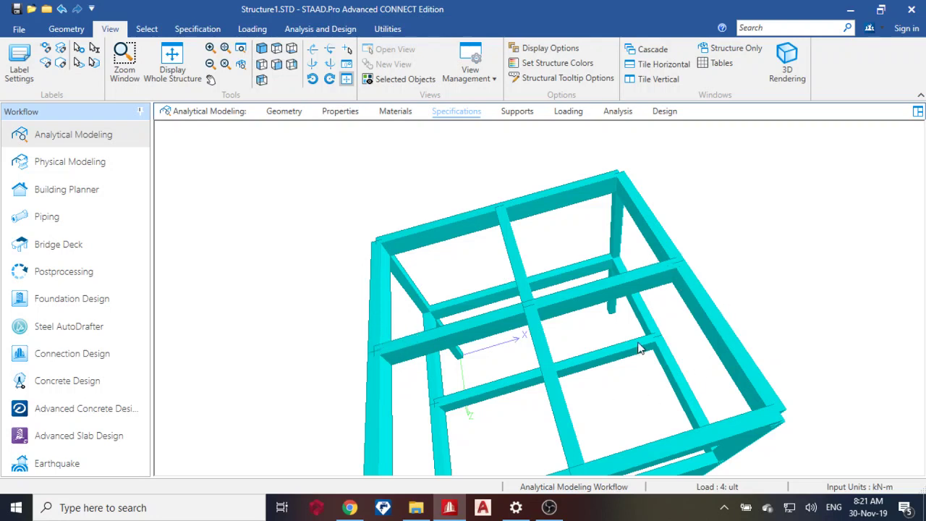
Assign the START MY MZ release to beam 11
left_click(288, 112)
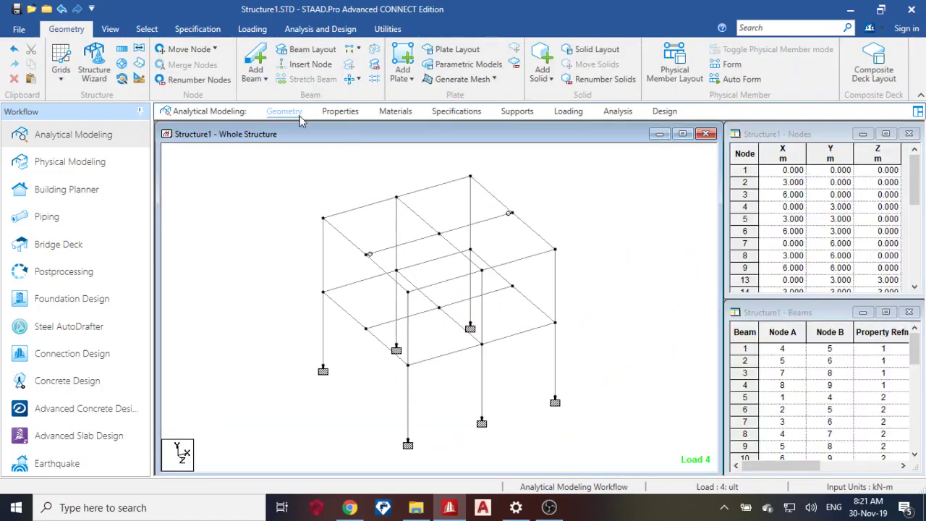
left_click(438, 114)
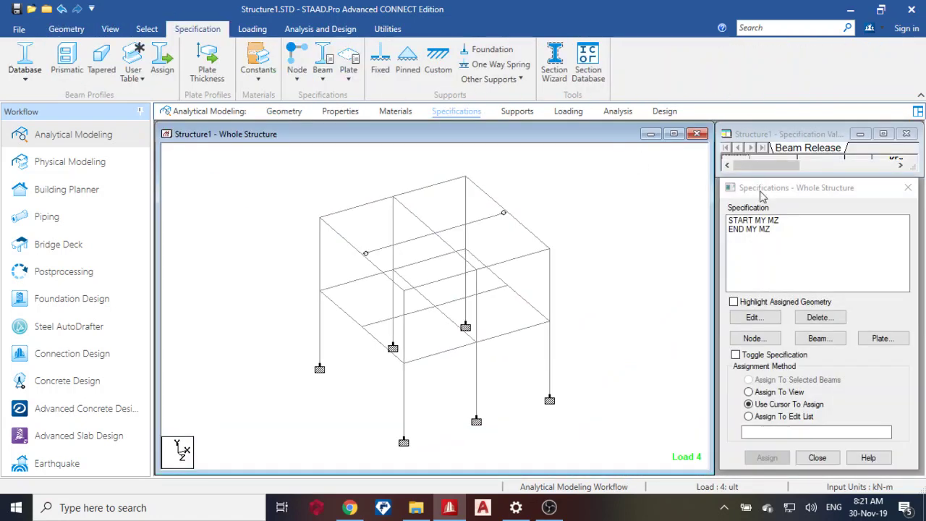
left_click(768, 221)
scroll(383, 308, "up", 3)
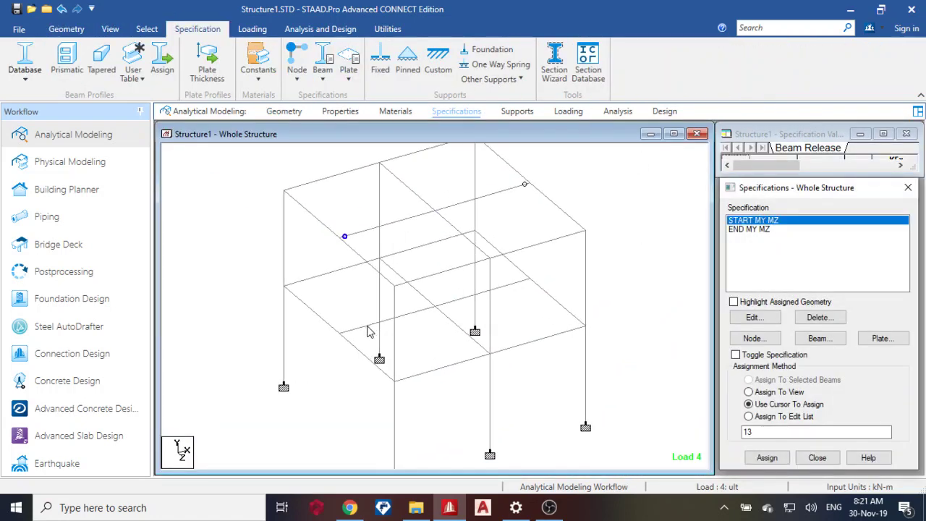
left_click(353, 330)
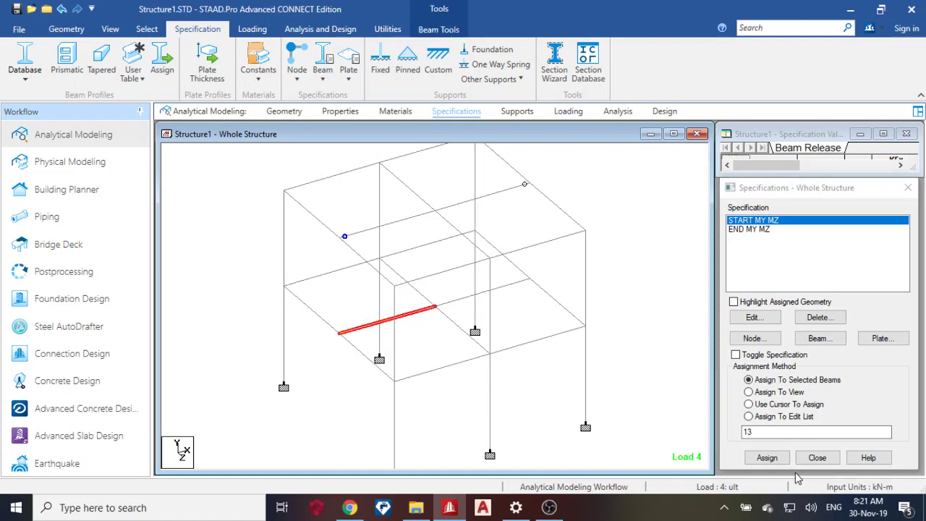
left_click(766, 457)
left_click(817, 364)
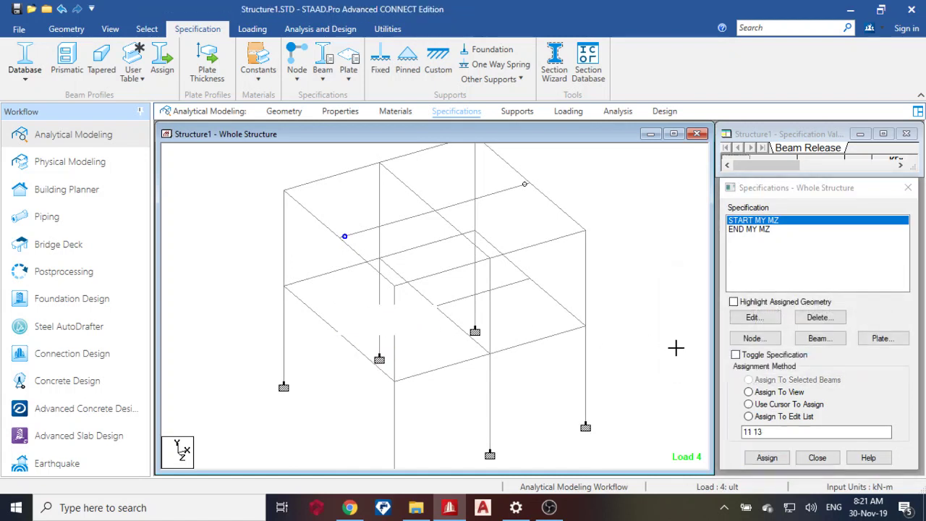
Assign the END MY MZ release to beam 12
left_click(510, 287)
left_click(749, 228)
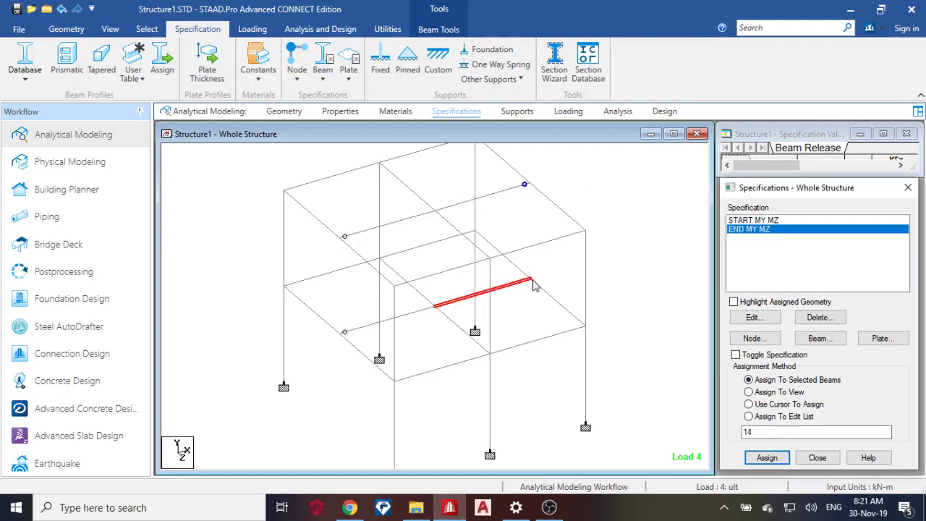
left_click(766, 458)
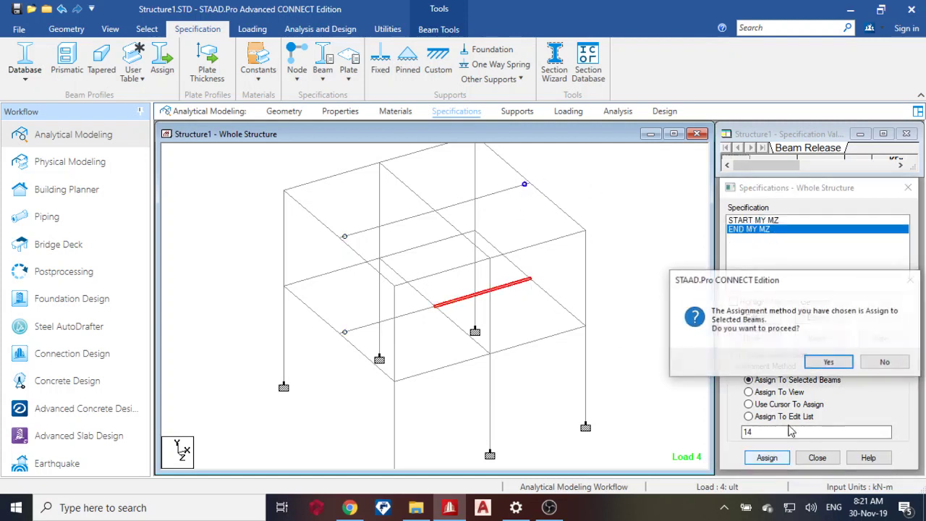
left_click(830, 362)
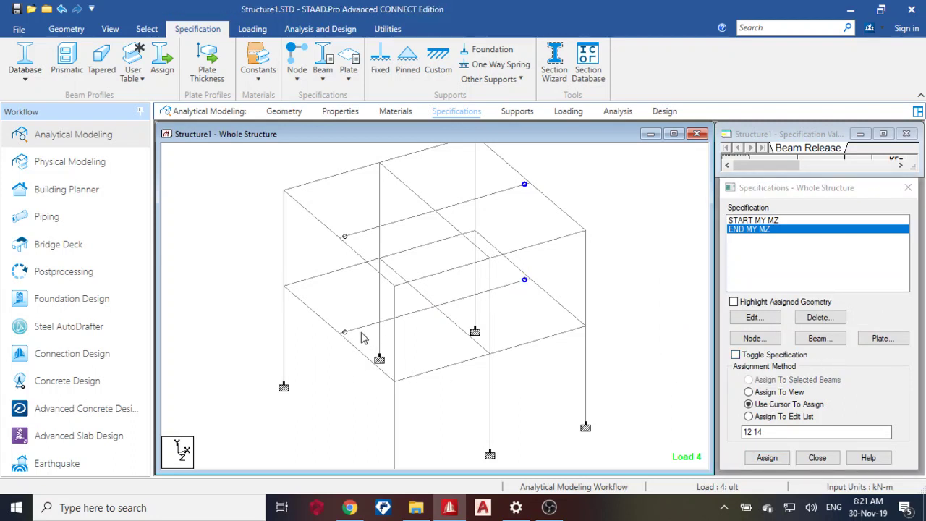
left_click(516, 113)
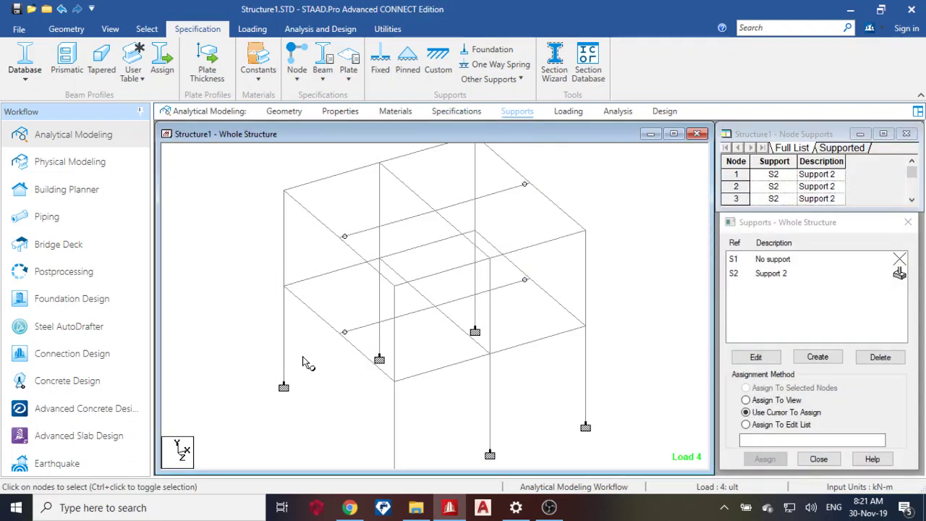
Review the dead load case: self-weight, uniform beam load and dead floor load
left_click(568, 111)
left_click(753, 161)
left_click(705, 160)
double_click(752, 172)
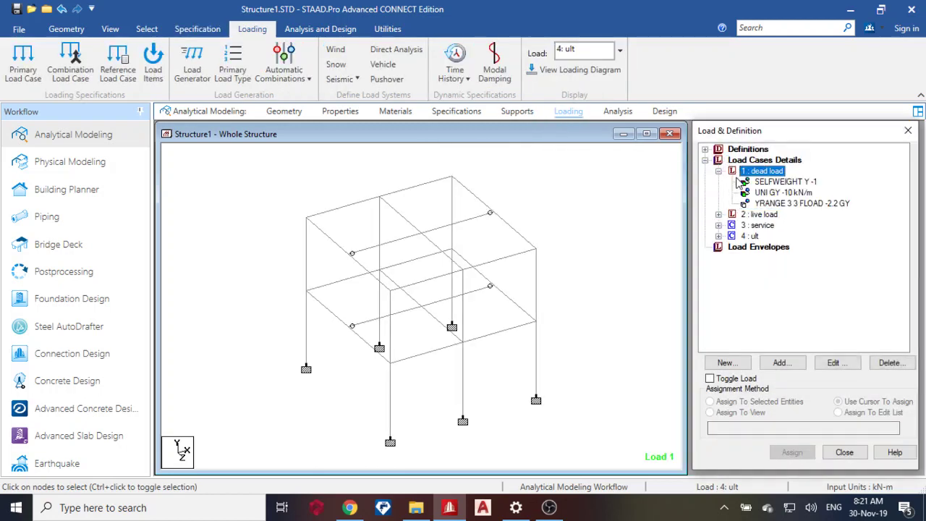
left_click(782, 182)
left_click(764, 193)
left_click(771, 204)
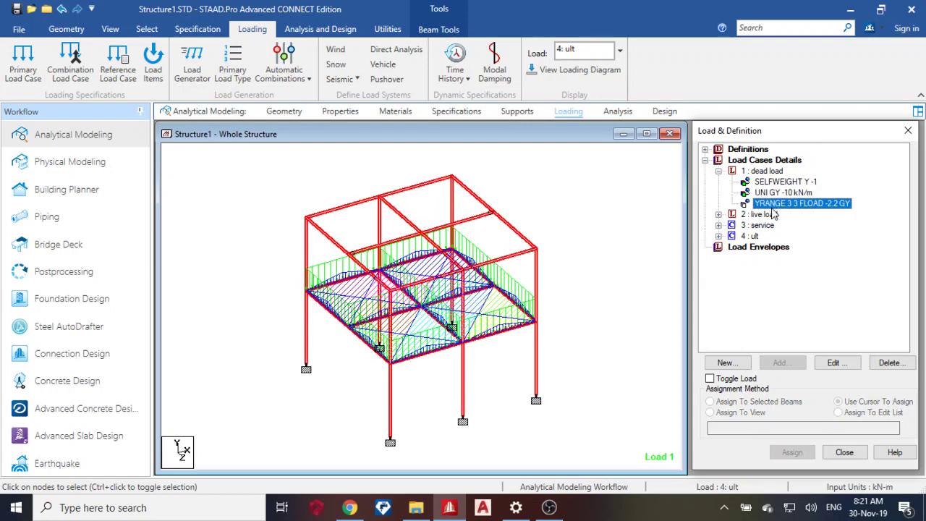
left_click(719, 171)
Review the live floor load and the service and ultimate combination factors
left_click(745, 182)
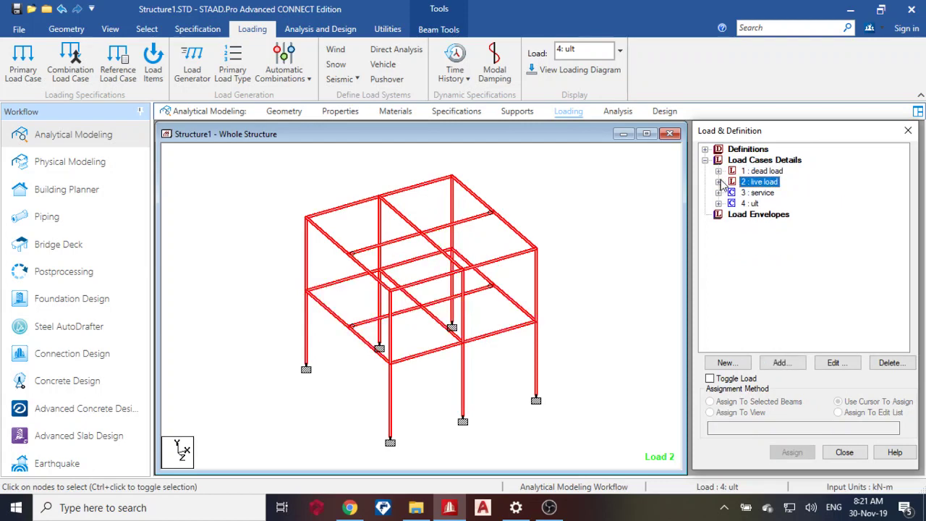
left_click(719, 182)
left_click(771, 194)
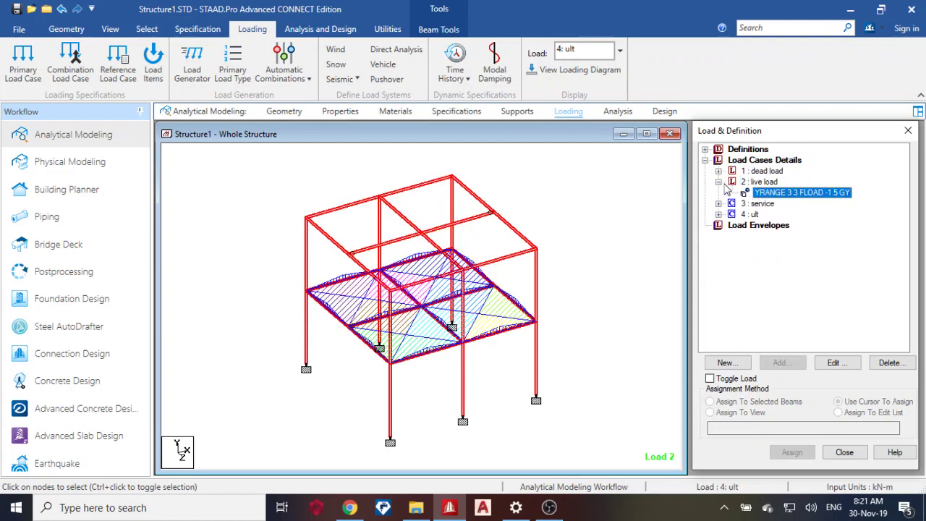
left_click(719, 182)
left_click(757, 192)
left_click(718, 192)
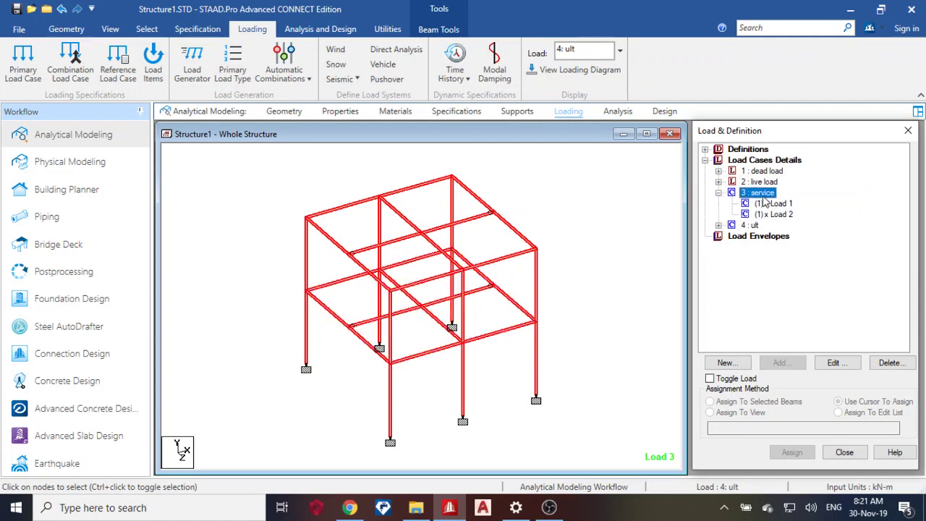
left_click(719, 193)
left_click(718, 203)
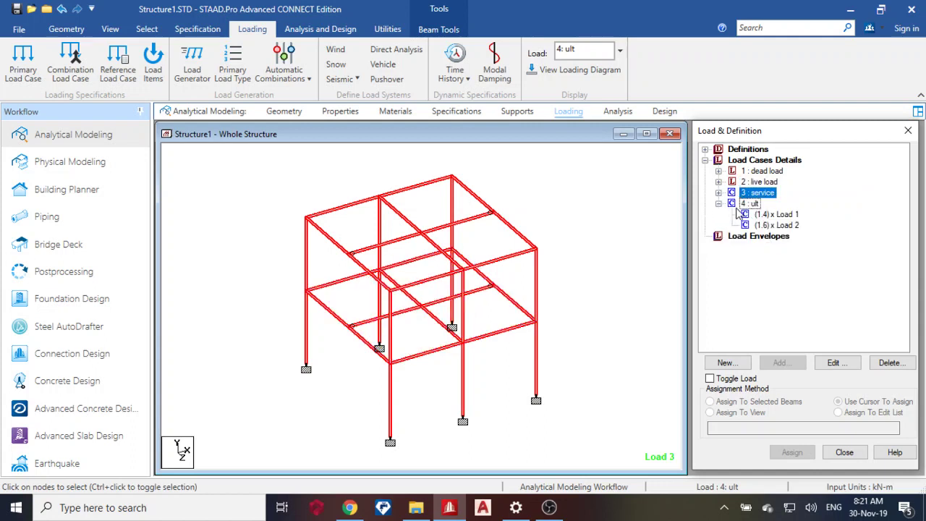
left_click(719, 204)
left_click(617, 111)
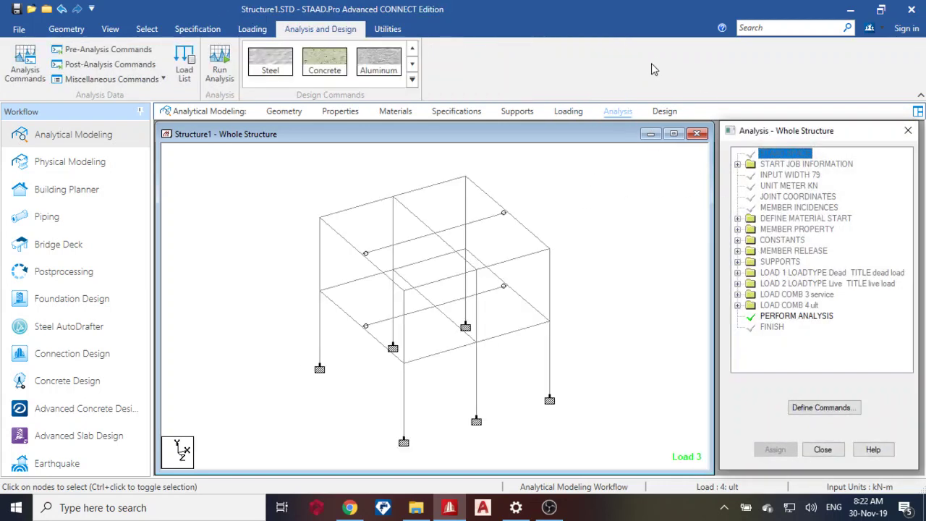
Run the analysis from the Design page, saving the modified structure first
left_click(664, 111)
scroll(755, 208, "down", 2)
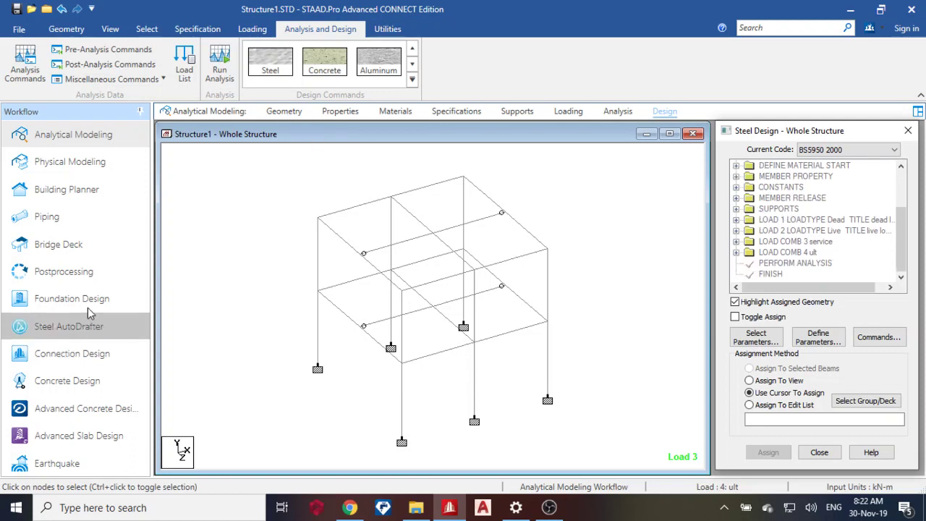
left_click(215, 70)
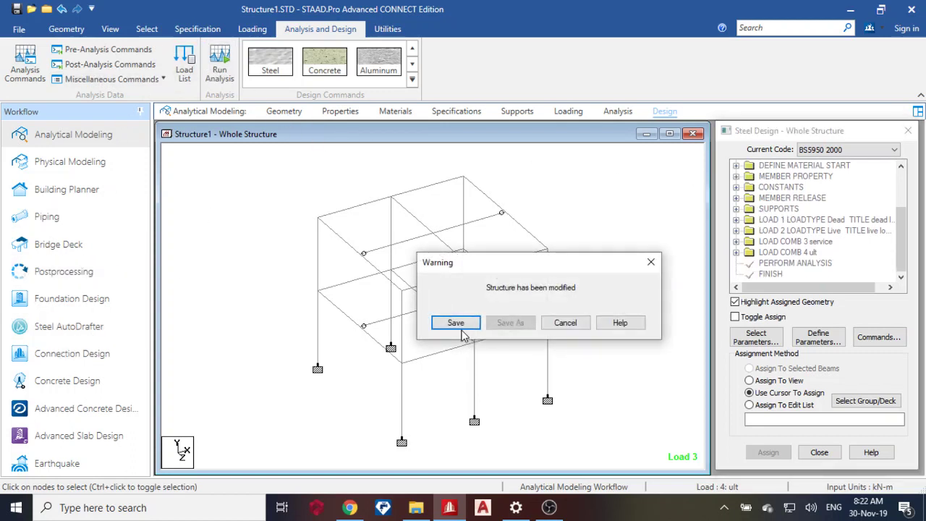
left_click(460, 324)
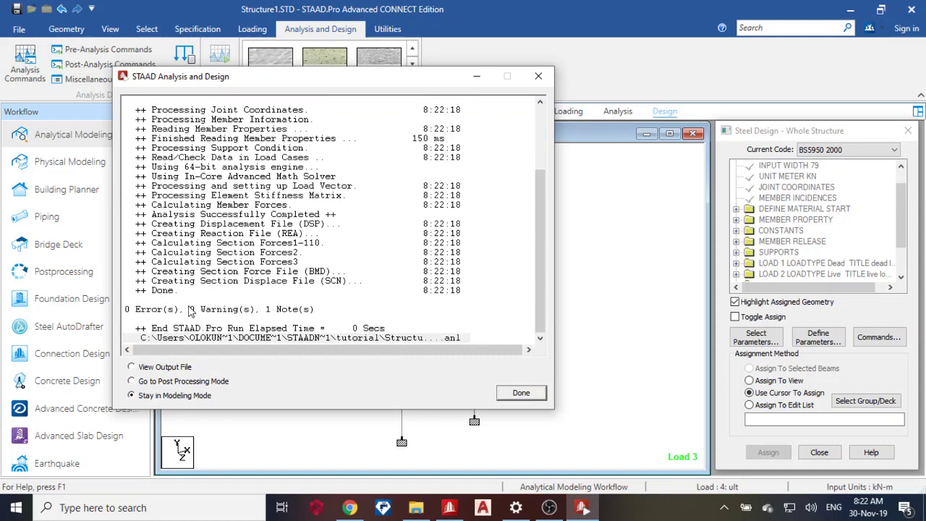
Enter post-processing with only load 4 kept in the results setup
left_click(180, 382)
left_click(520, 393)
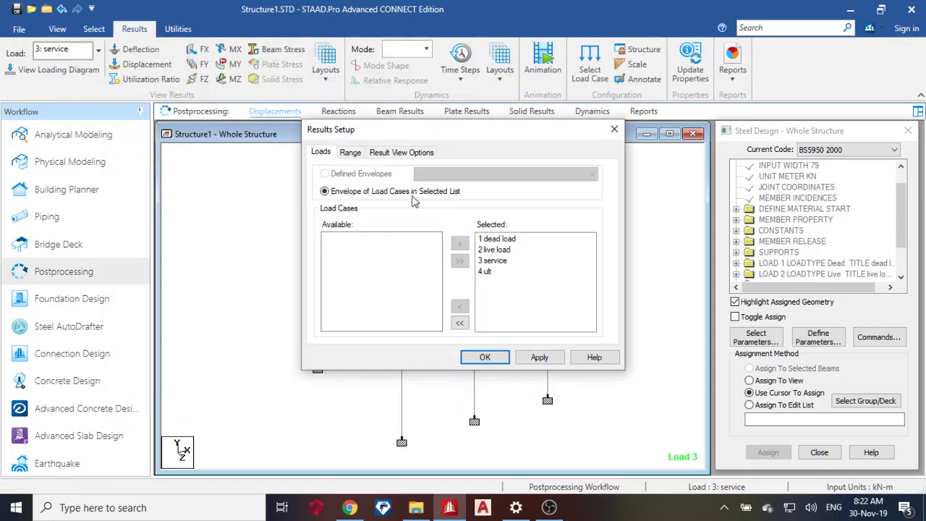
double_click(485, 239)
double_click(484, 238)
double_click(486, 238)
left_click(384, 152)
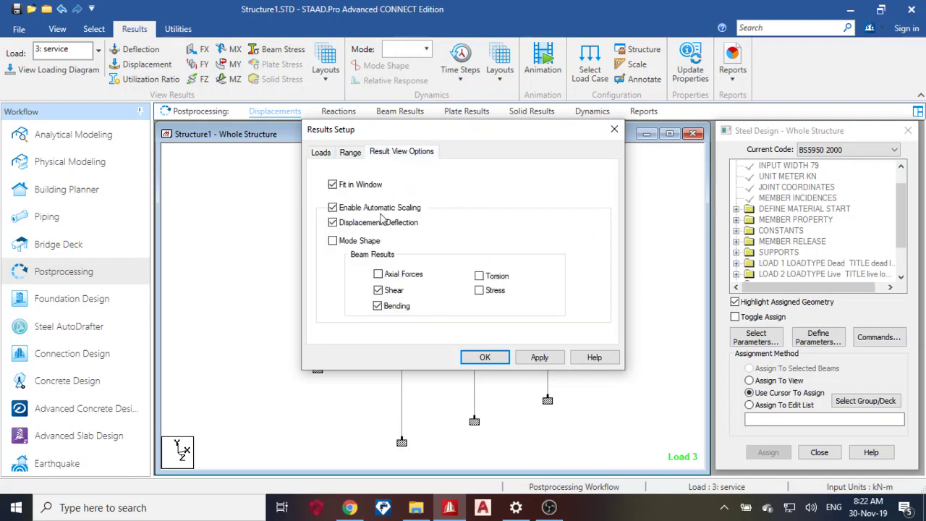
left_click(544, 356)
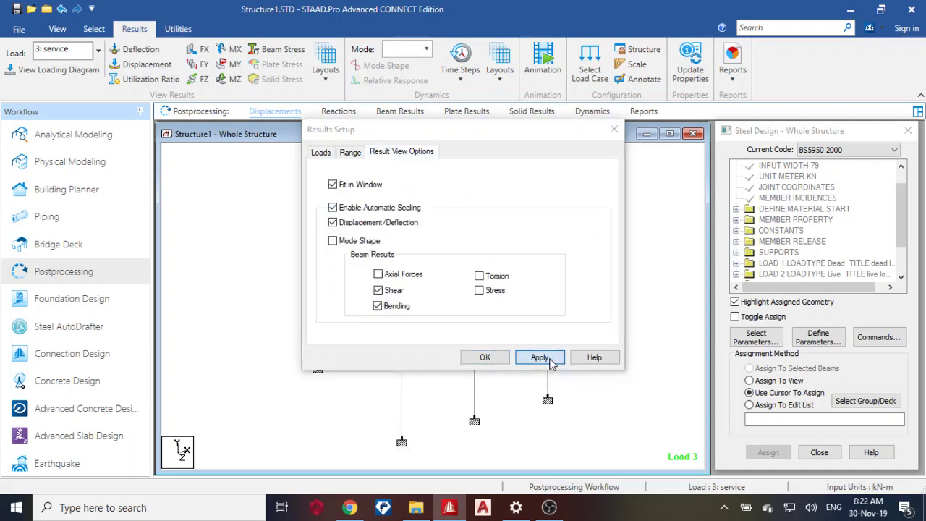
left_click(485, 357)
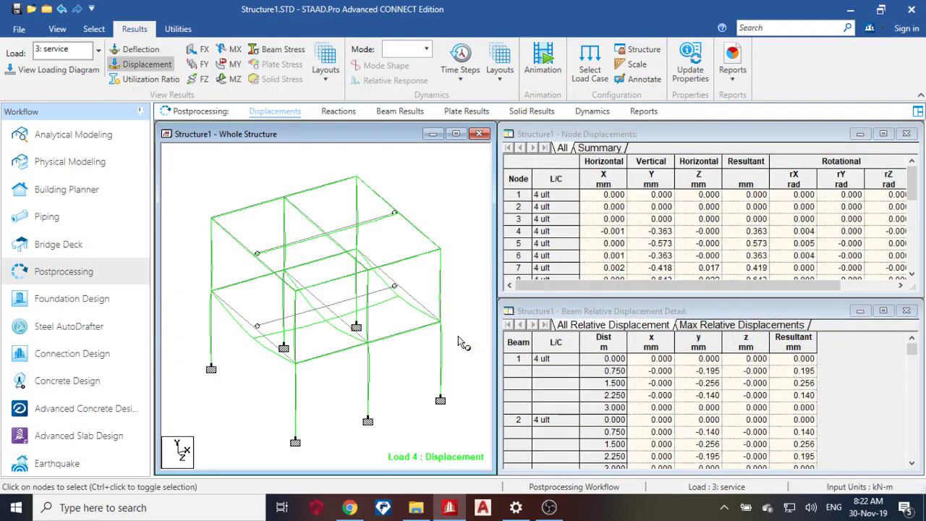
Show the Shear Y diagram for load 4 with displacement curves hidden
left_click(230, 79)
scroll(262, 321, "up", 5)
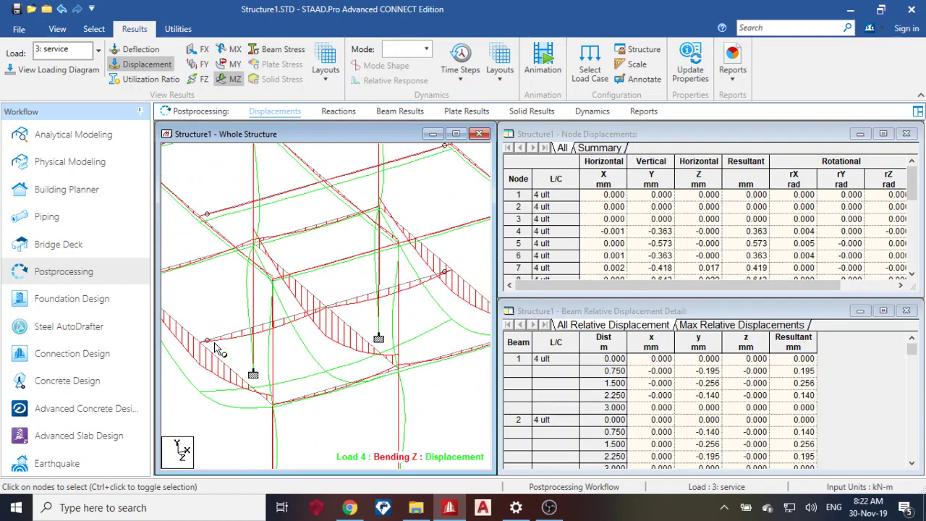
left_click(204, 64)
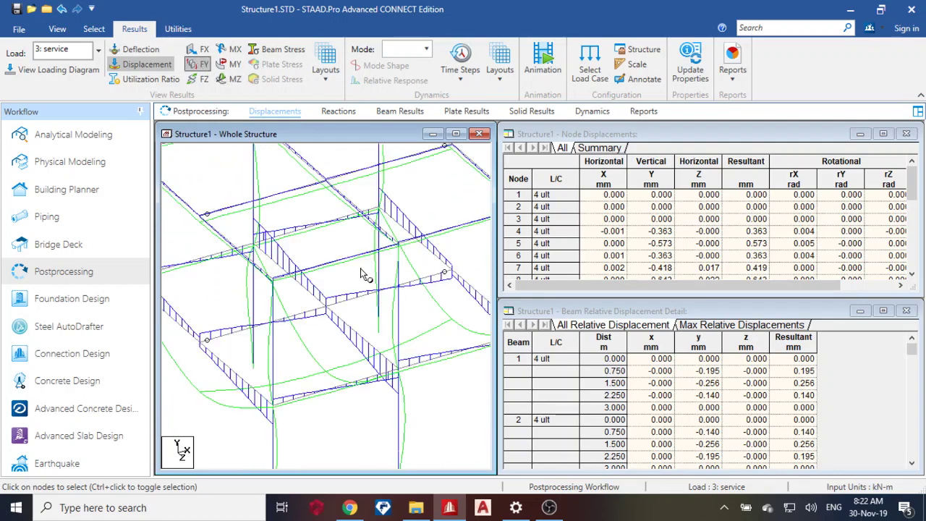
left_click(142, 64)
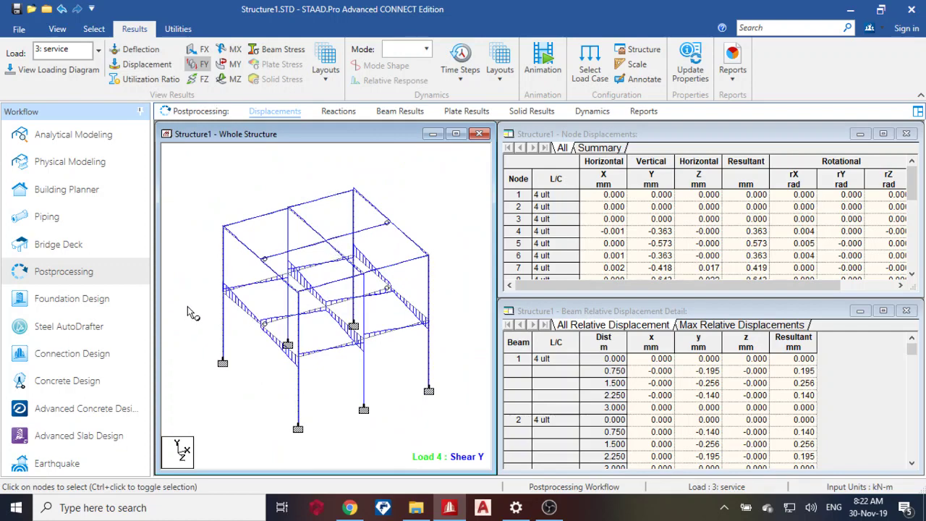
Launch RC Designer and create a new load envelope named 'concrete 1'
left_click(69, 380)
key("alt+Tab")
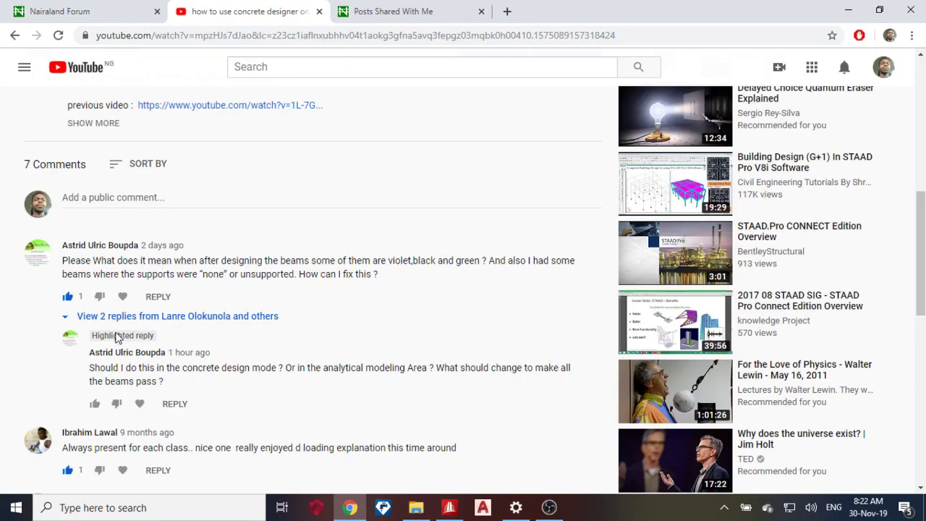
key("alt+Tab")
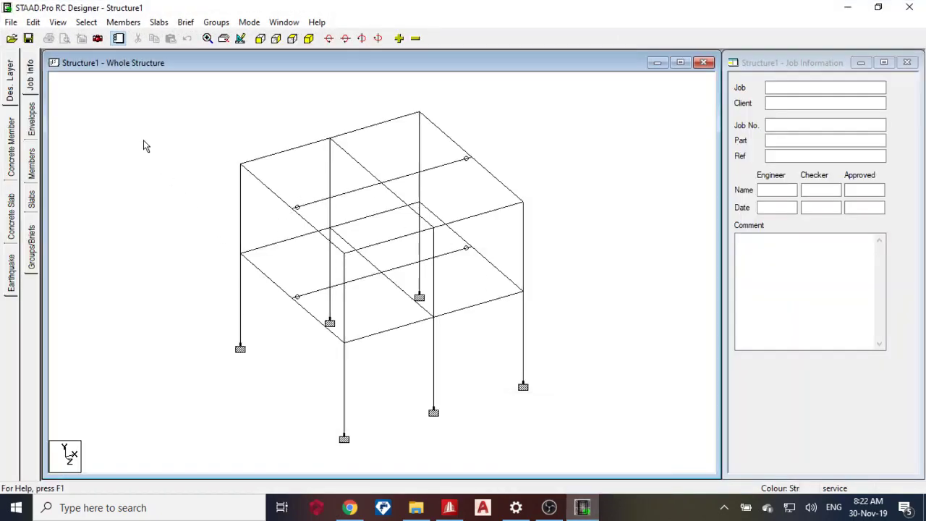
left_click(768, 87)
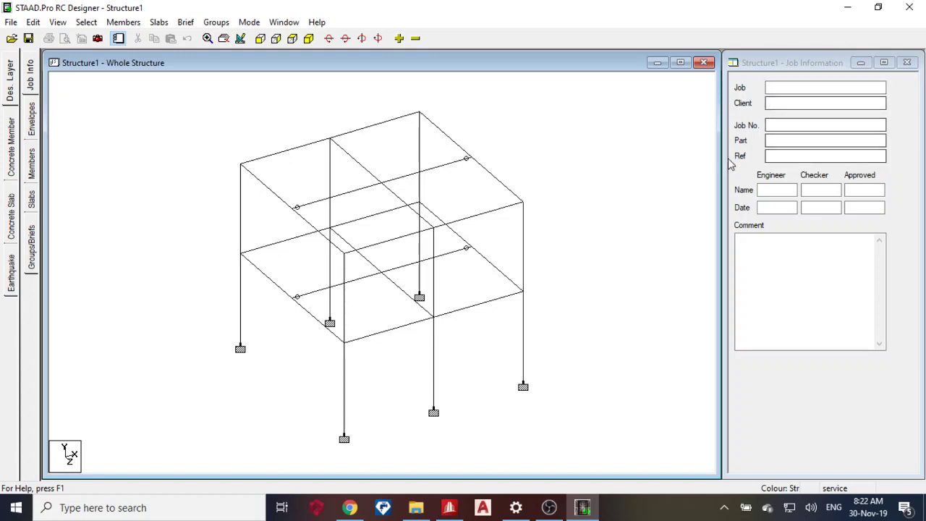
left_click(32, 130)
left_click(794, 465)
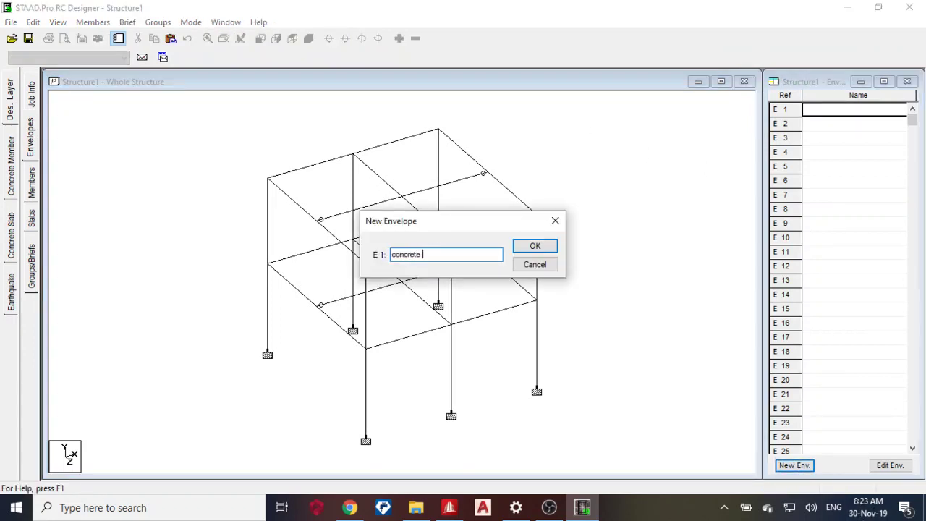
type("concrete 1")
left_click(532, 248)
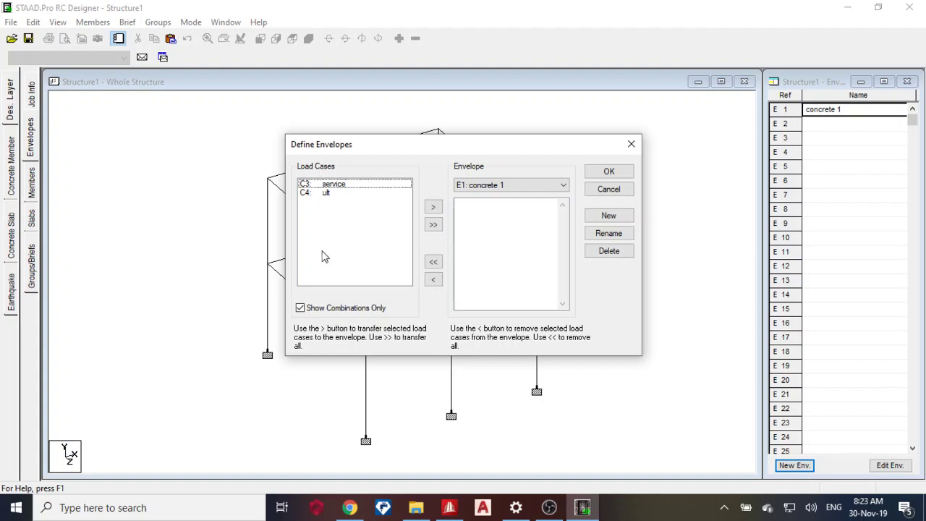
Put the C3 service and C4 ult combinations into envelope E1
left_click(321, 309)
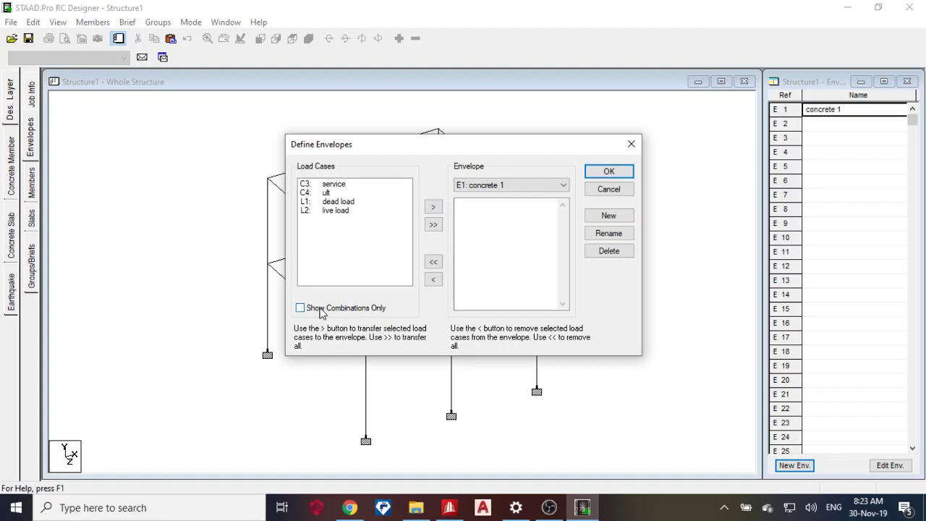
double_click(337, 204)
double_click(487, 206)
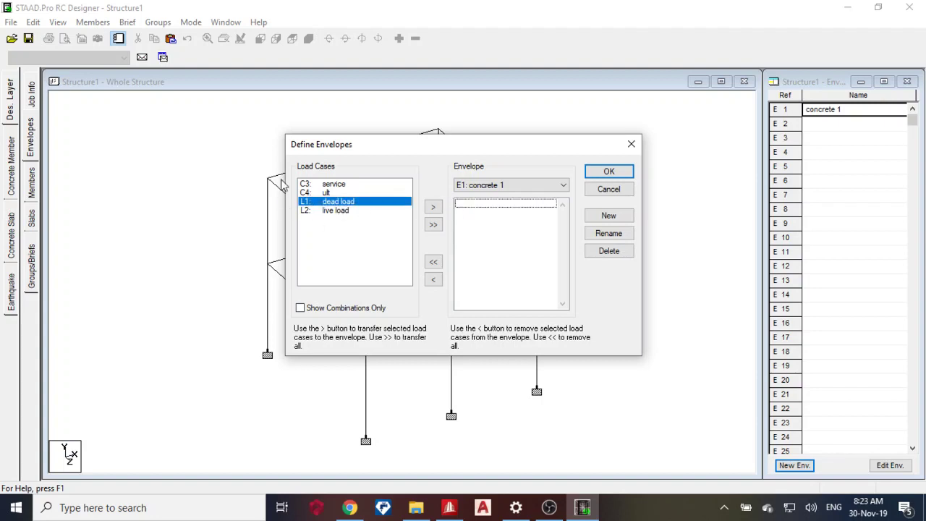
left_click(337, 311)
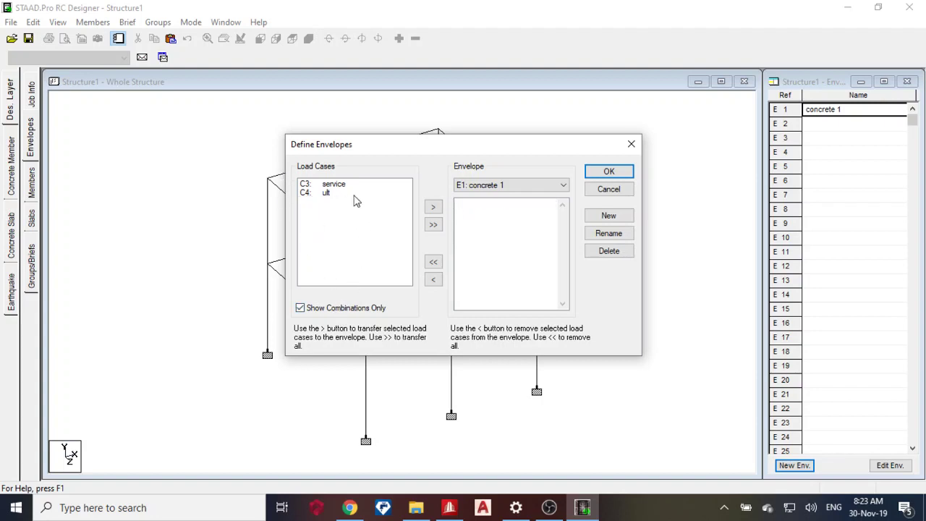
left_click_drag(333, 185, 337, 210)
left_click(433, 207)
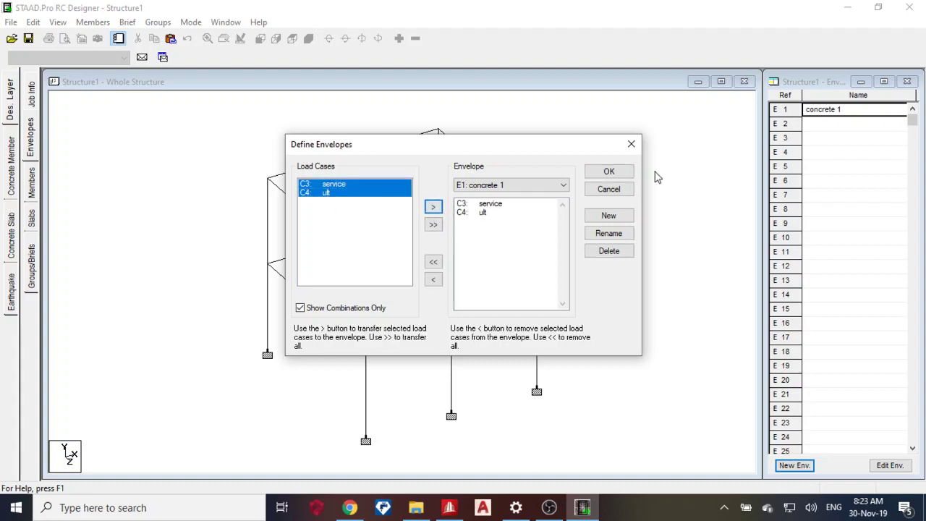
left_click(601, 174)
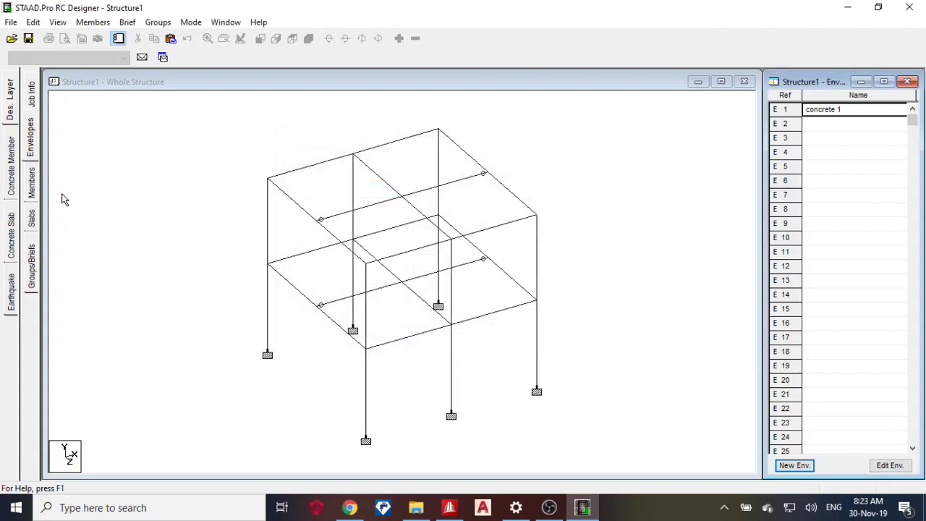
Form concrete members from every element of the frame, giving 24 members
left_click(31, 189)
scroll(239, 218, "down", 3)
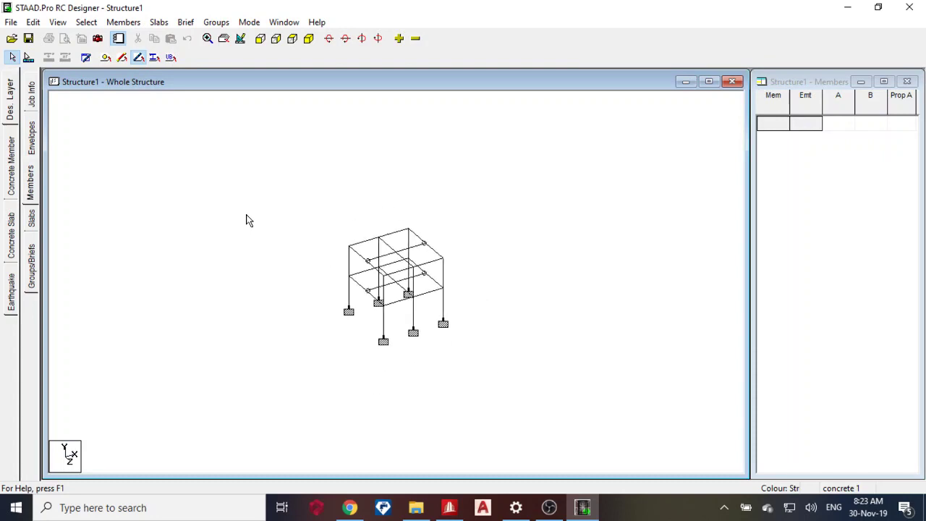
scroll(347, 233, "up", 3)
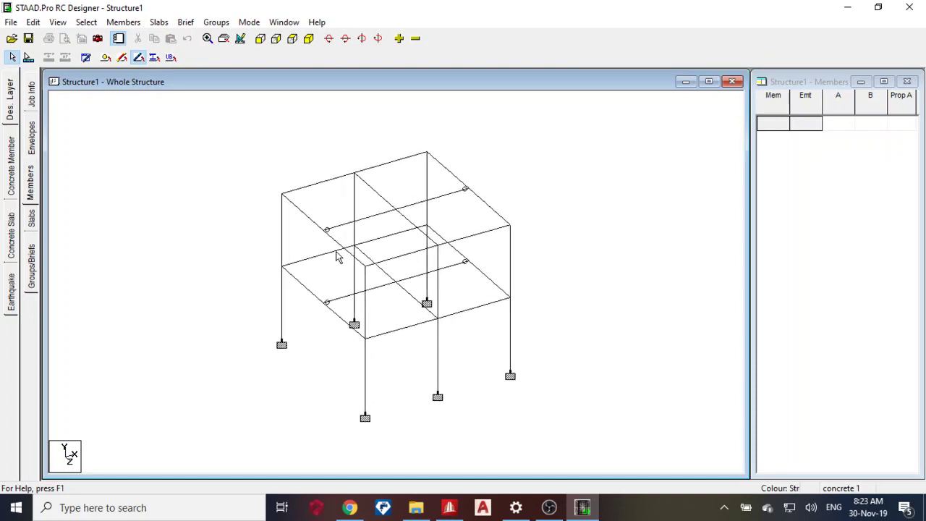
left_click(292, 178)
left_click(359, 159)
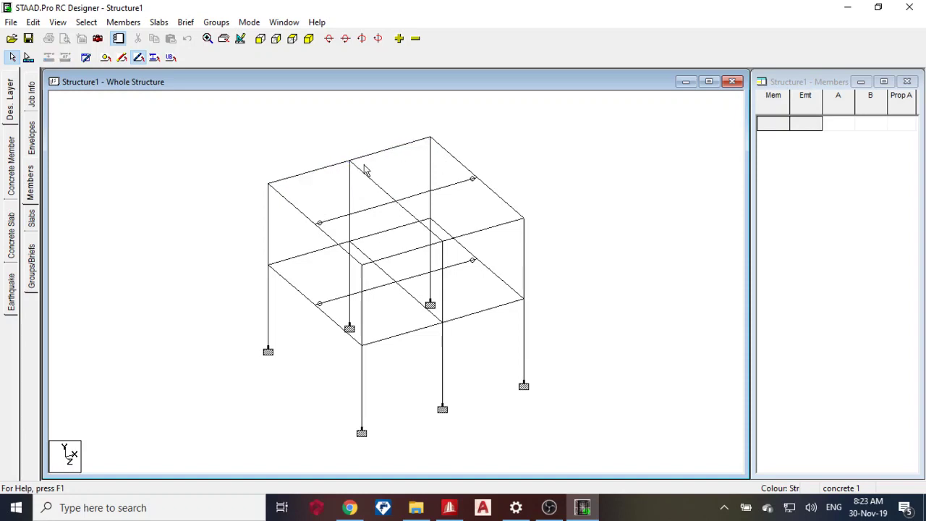
scroll(271, 210, "down", 5)
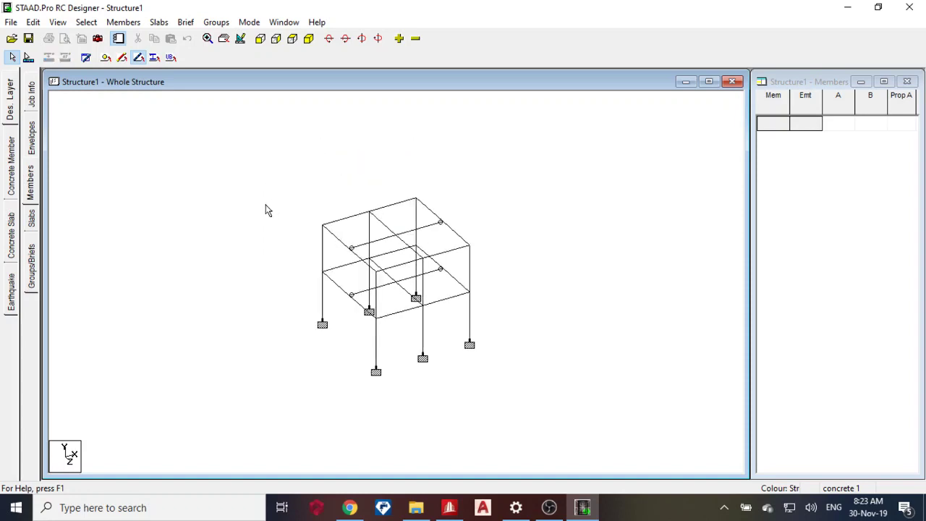
left_click_drag(234, 174, 563, 382)
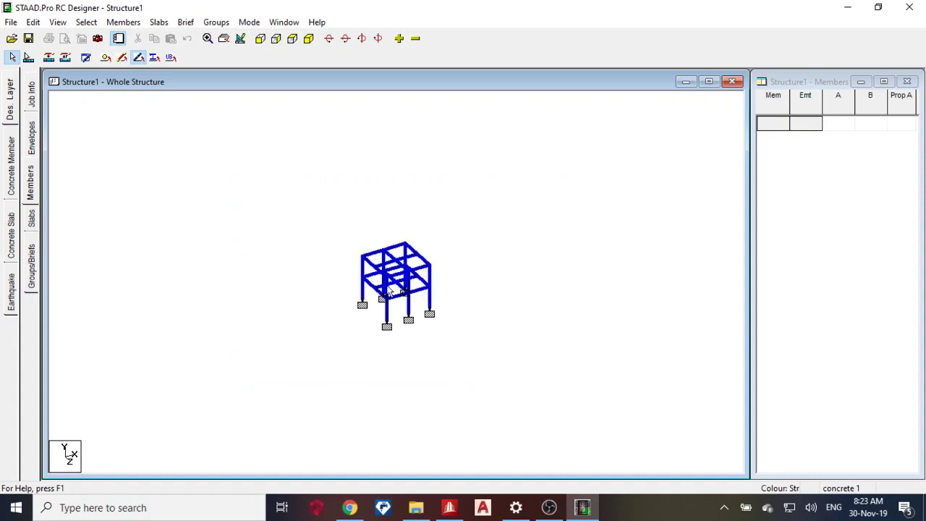
left_click(49, 57)
Inspect beams M2, M11, M12 and column M16 one by one
scroll(156, 304, "up", 5)
left_click(156, 304)
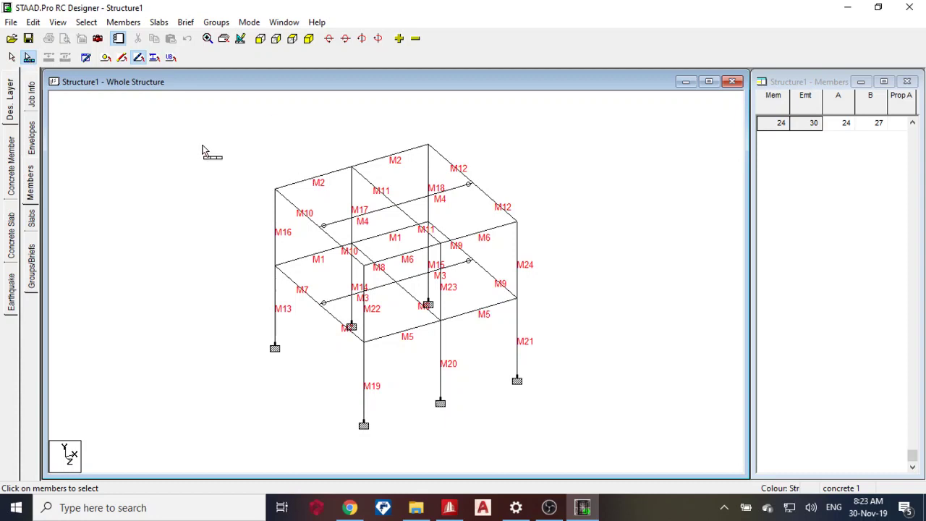
left_click(312, 180)
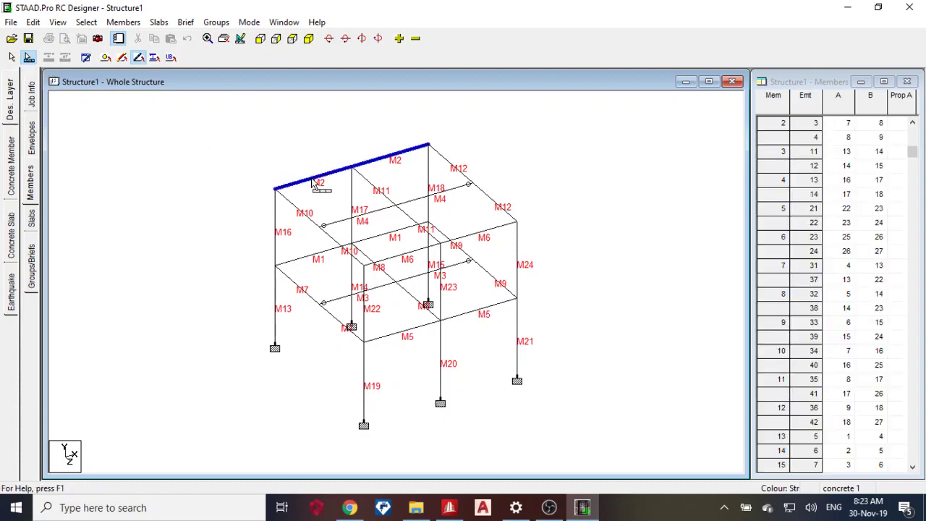
left_click(371, 185)
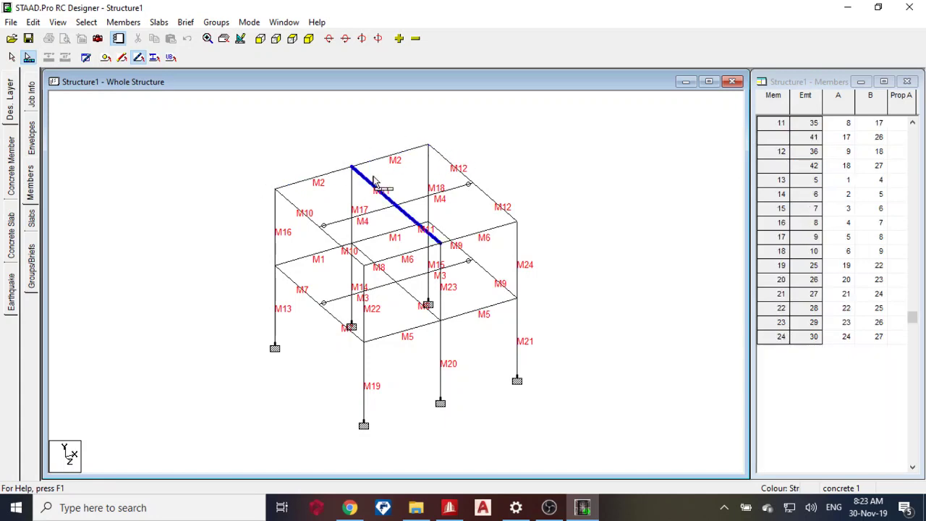
left_click(471, 173)
left_click(488, 232)
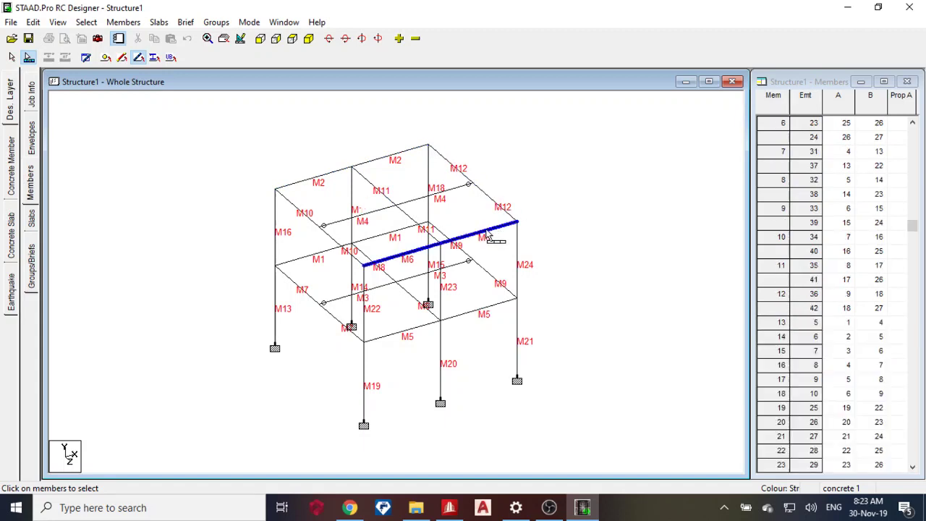
left_click(275, 246)
left_click(359, 177)
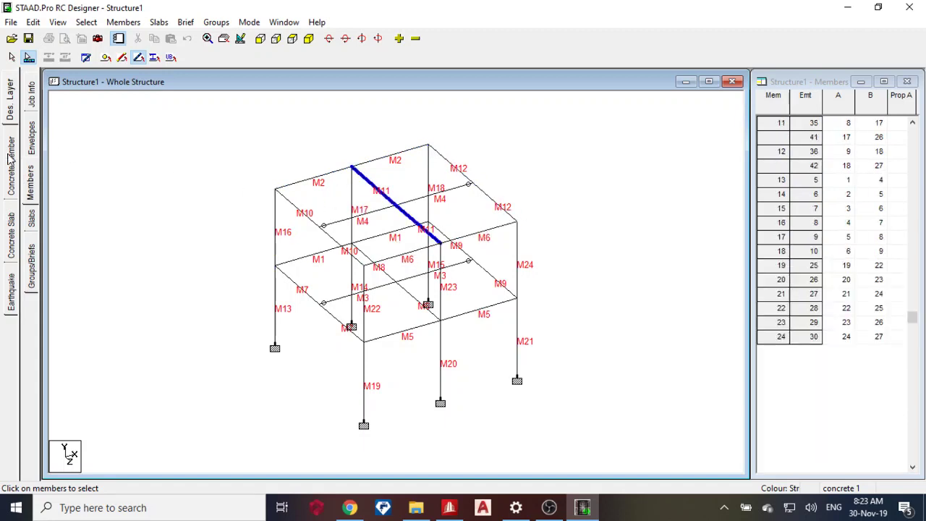
left_click(31, 220)
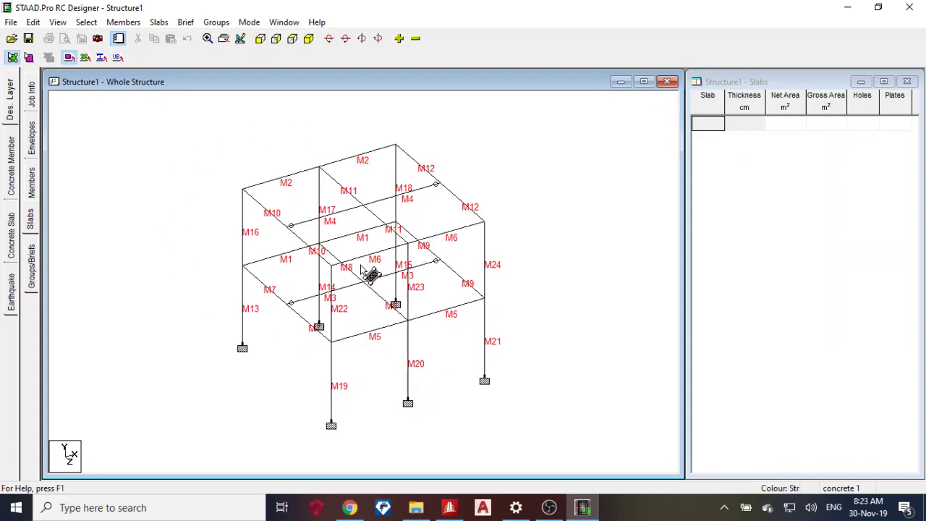
Create the BS8110 beam brief 'beams' with 25 mm cover, 4 segments, torsion design and C20/25 concrete
left_click(30, 268)
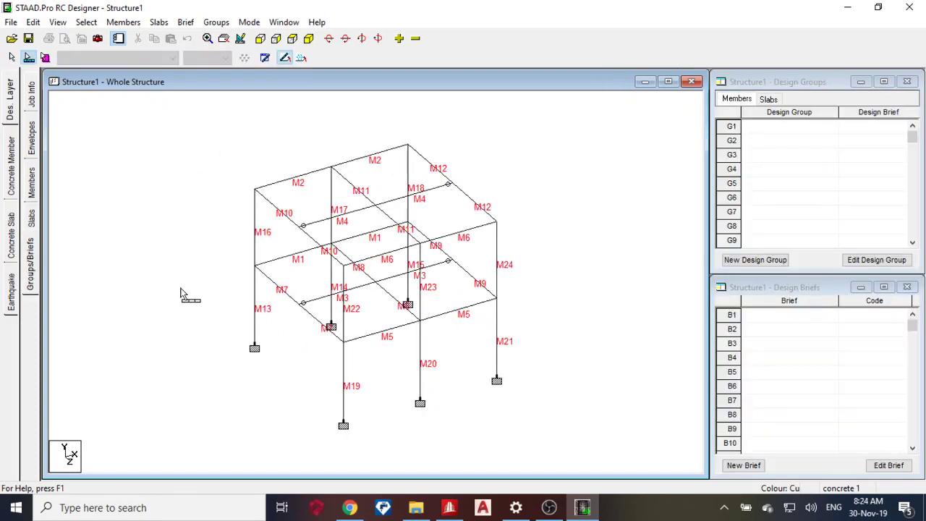
left_click(752, 467)
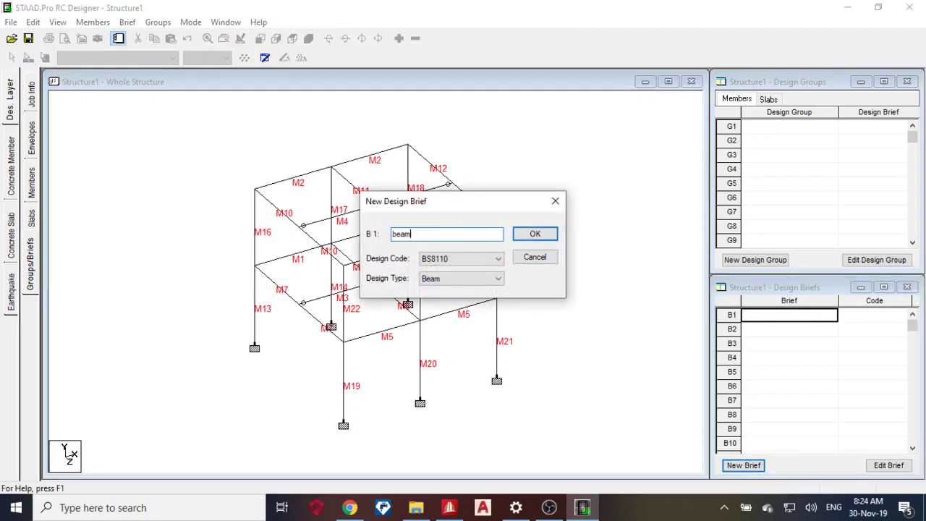
left_click(535, 234)
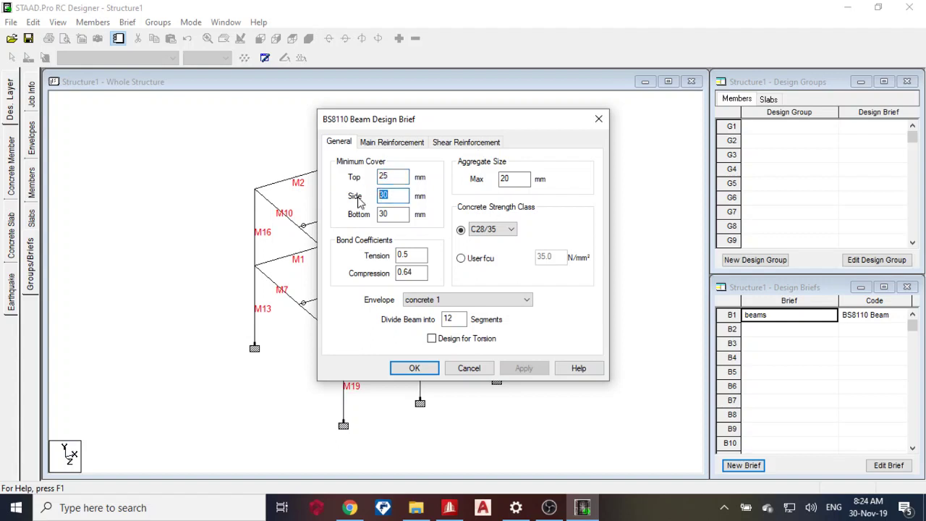
type("25")
key("Tab")
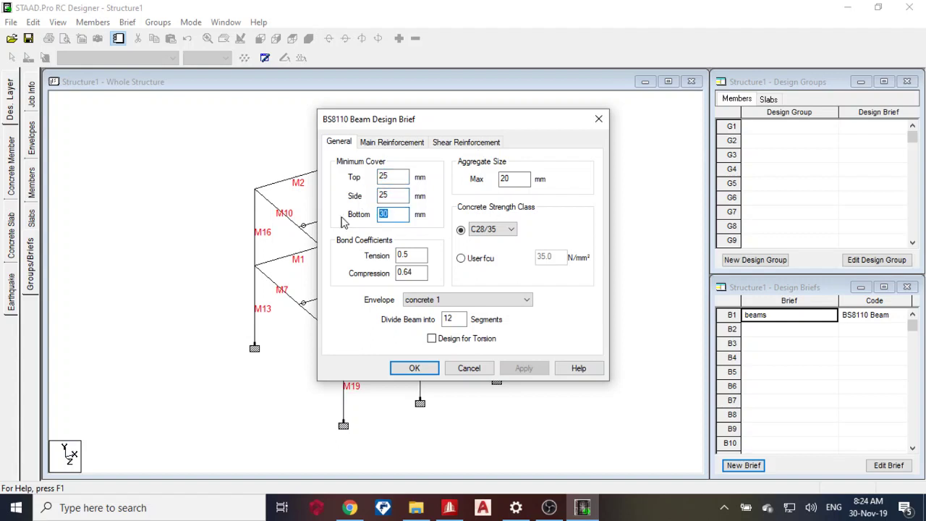
key("Tab")
key("Tab")
key("Tab")
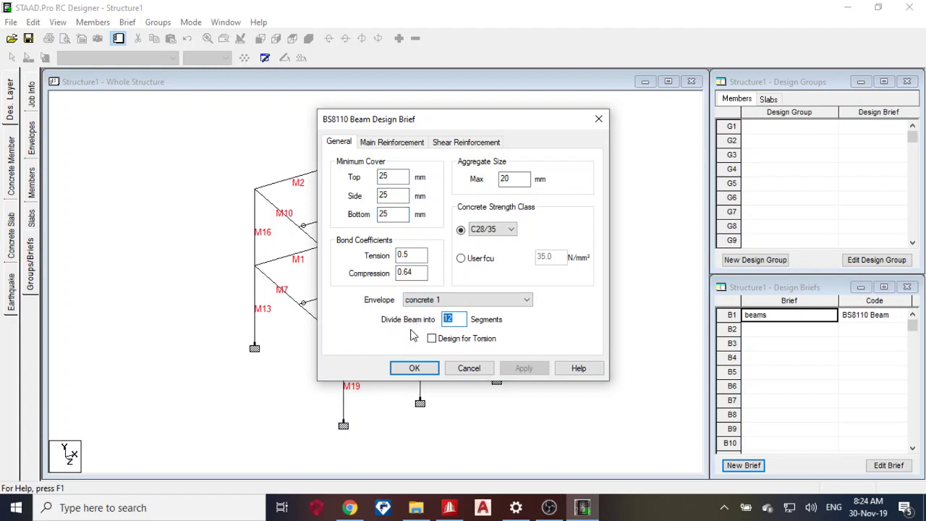
type("4")
left_click(432, 337)
left_click(492, 228)
left_click(495, 241)
Set top and bottom main bar sizes to 16–25 with a user-defined steel grade
left_click(402, 141)
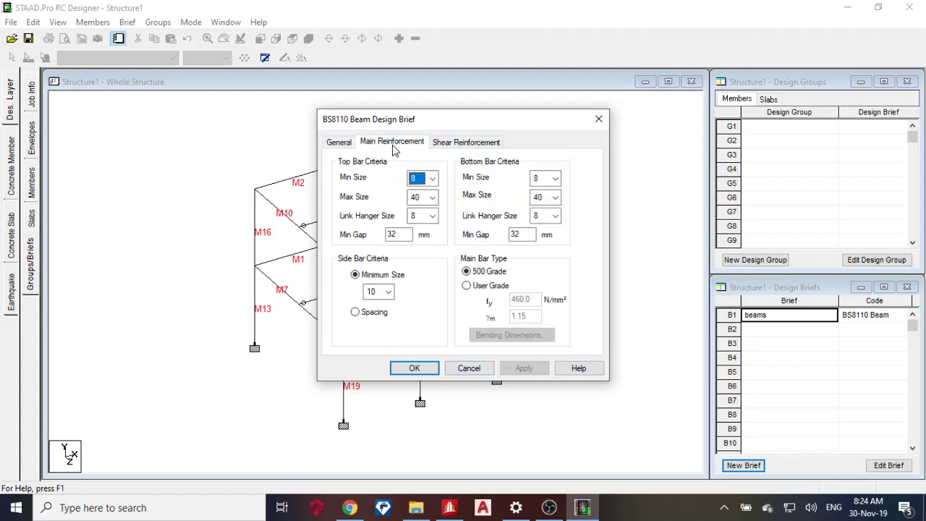
left_click(432, 178)
left_click(415, 236)
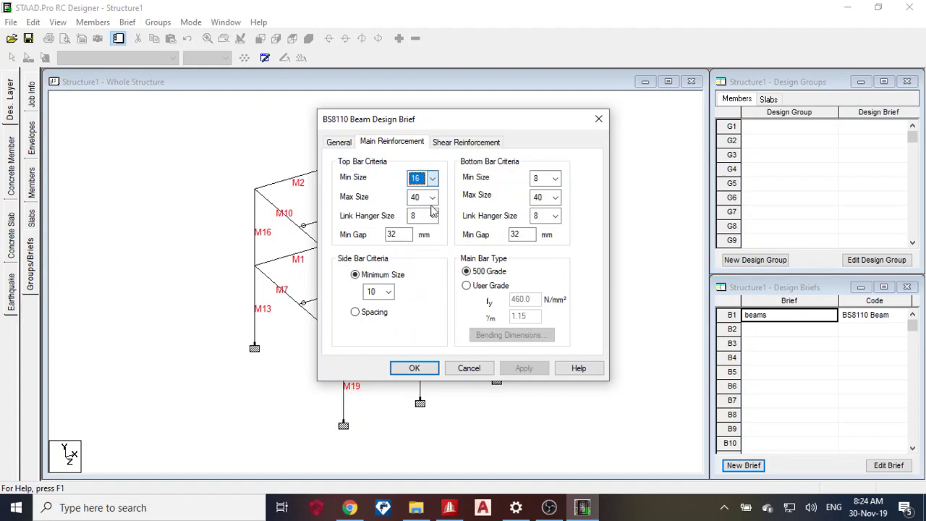
left_click(432, 196)
left_click(423, 277)
left_click(555, 178)
left_click(548, 236)
left_click(555, 196)
left_click(536, 277)
left_click(499, 286)
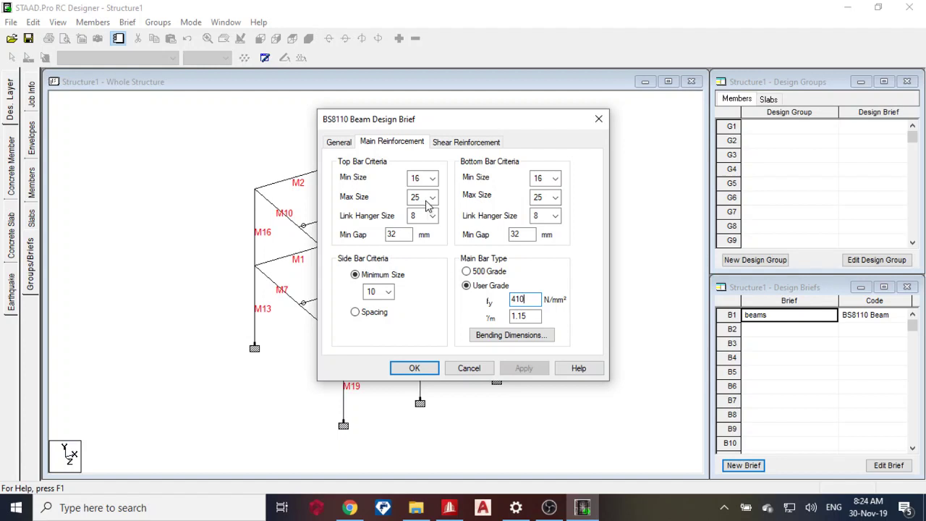
Give shear reinforcement user-grade fy 410 steel and 10 mm links, then save the brief
left_click(465, 143)
left_click(490, 262)
type("410")
left_click(426, 246)
left_click(409, 277)
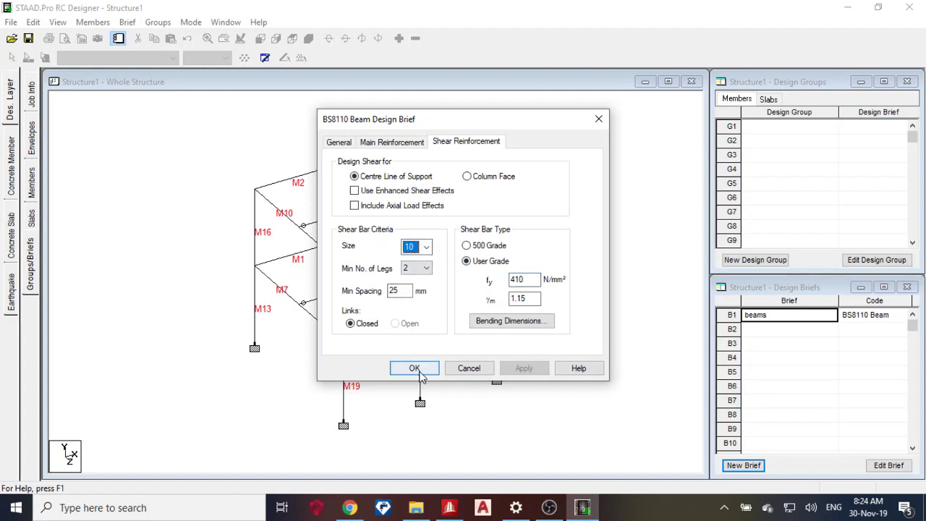
left_click(415, 369)
Add a column-type brief named 'column' with C20/25 concrete and 30 mm cover
left_click(744, 465)
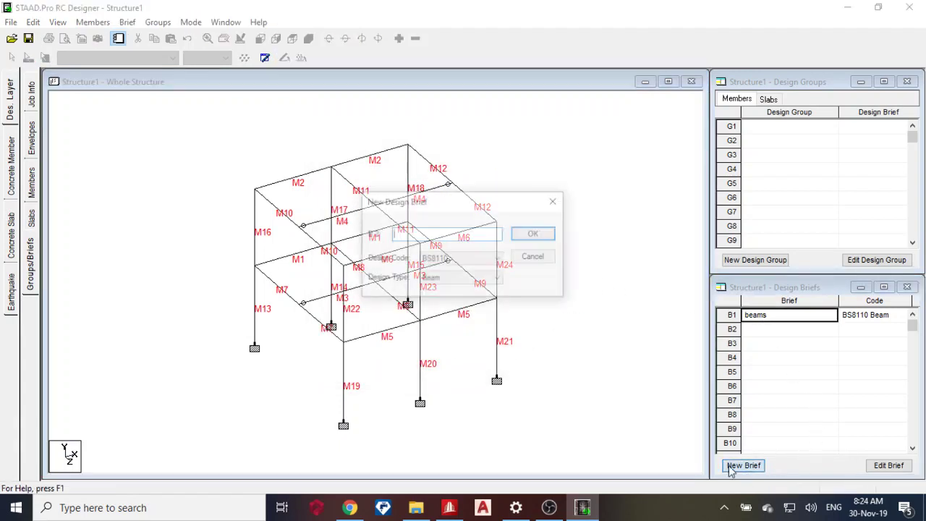
left_click(463, 278)
left_click(455, 299)
left_click(435, 234)
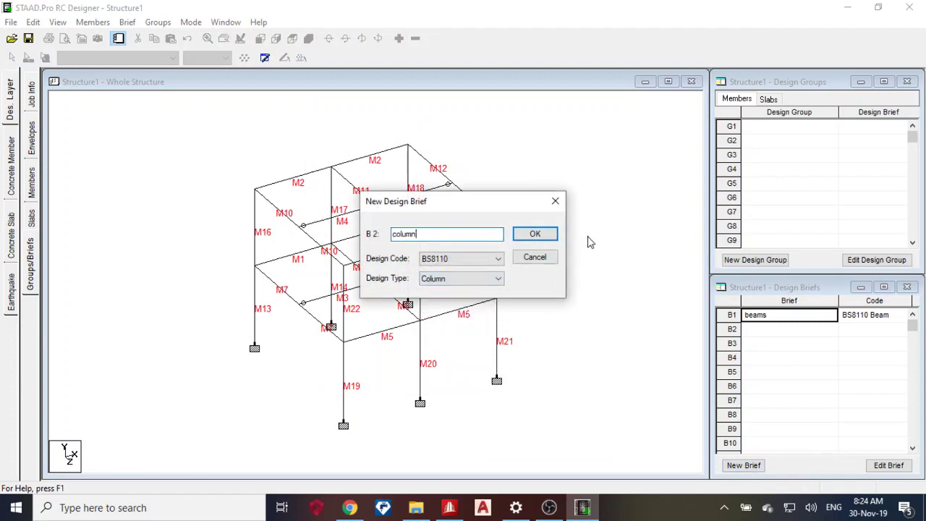
left_click(535, 234)
left_click(377, 179)
left_click(372, 188)
left_click(550, 195)
type("30")
Use user-grade fy 410 steel for main bars and links, 10 mm minimum links, 16–20 main bars
left_click(373, 244)
key("Tab")
type("4")
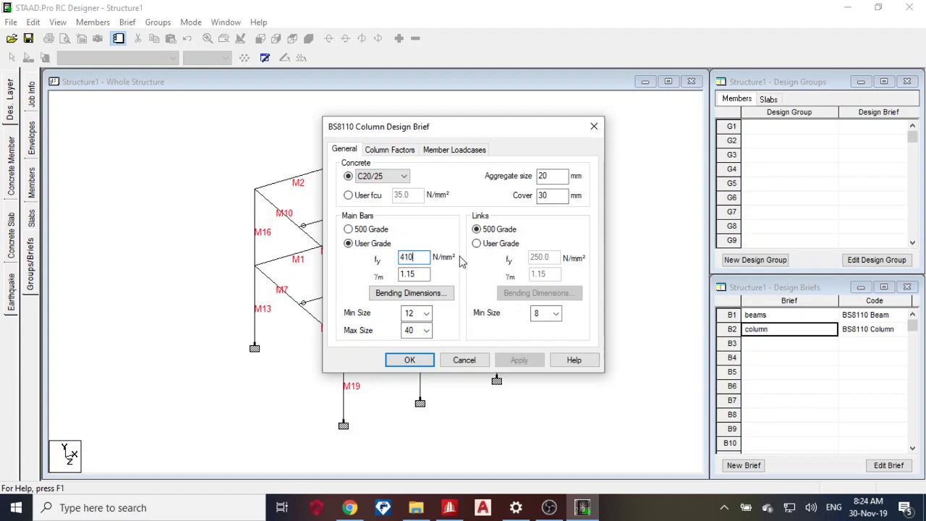
left_click(490, 245)
key("Tab")
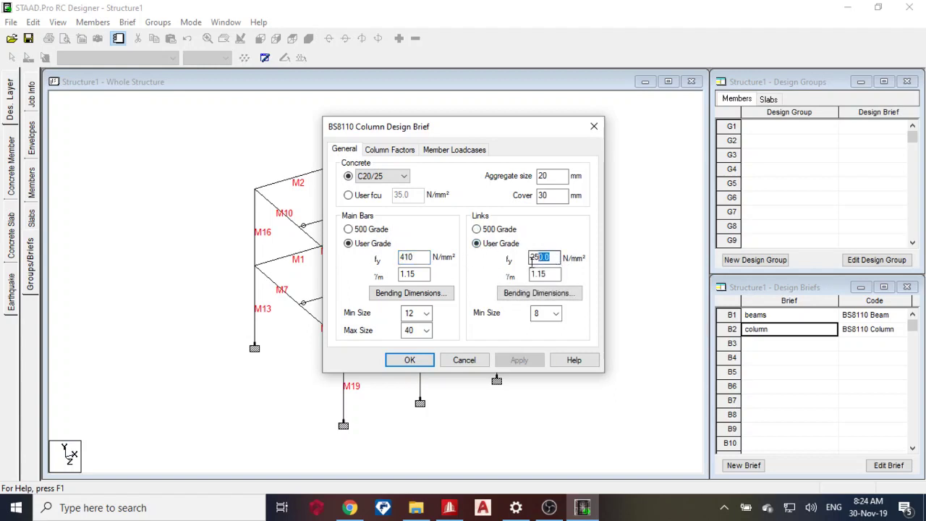
type("410")
left_click(554, 314)
left_click(539, 337)
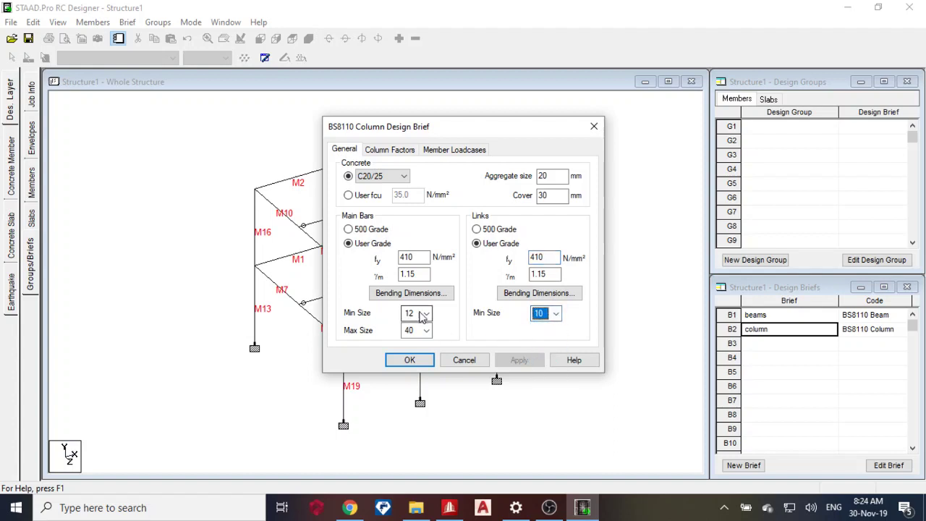
left_click(426, 313)
left_click(408, 337)
left_click(426, 331)
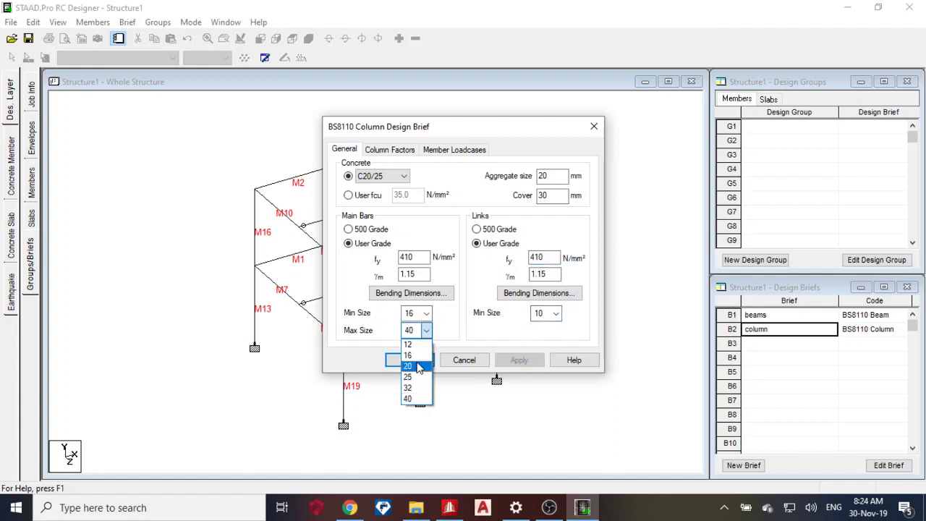
left_click(408, 366)
Add all four load cases to the column brief and save it
left_click(410, 149)
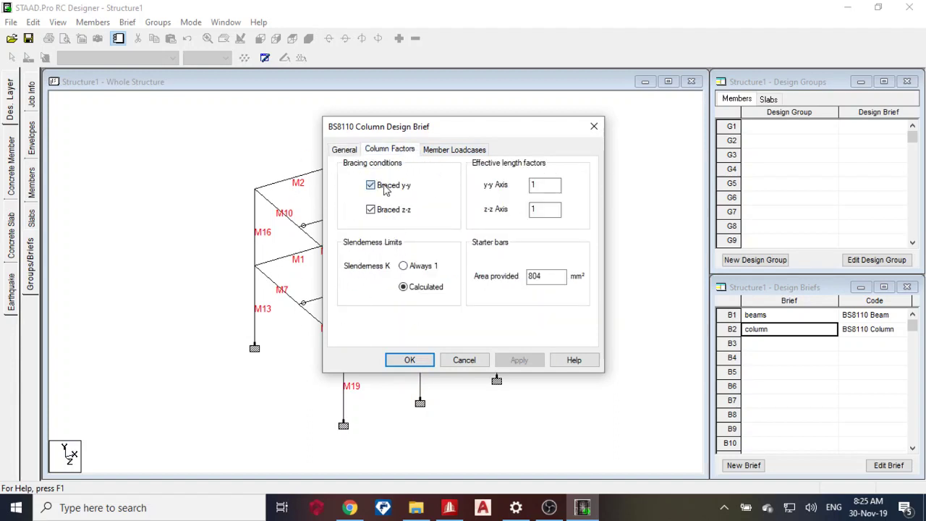
left_click(435, 152)
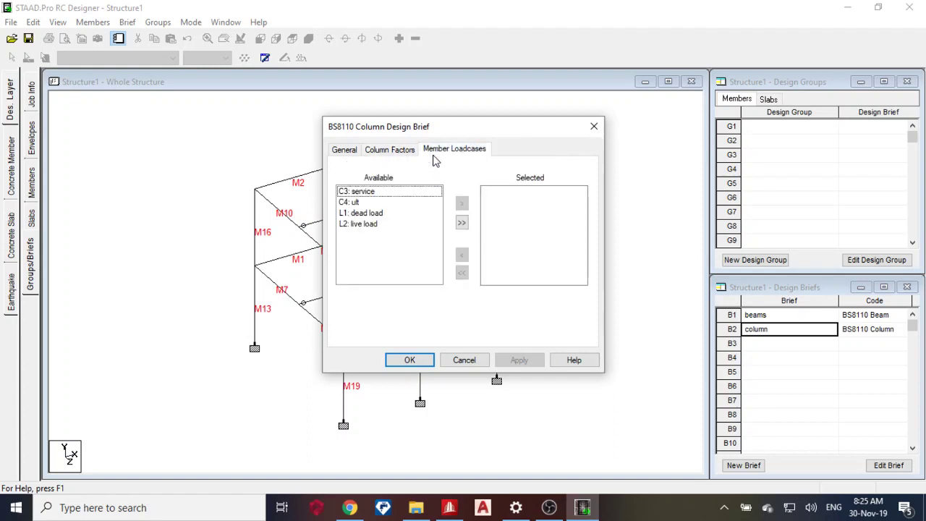
left_click_drag(362, 193, 366, 262)
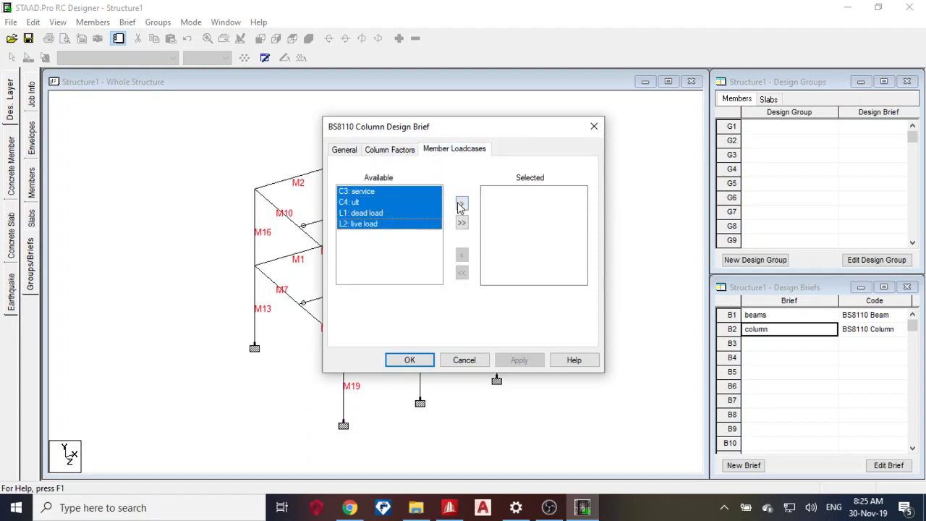
left_click(461, 222)
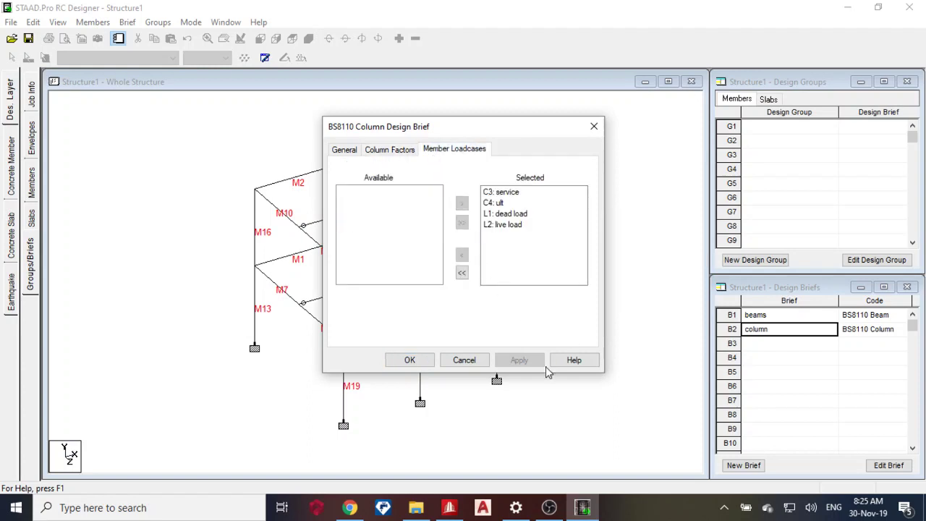
left_click(408, 361)
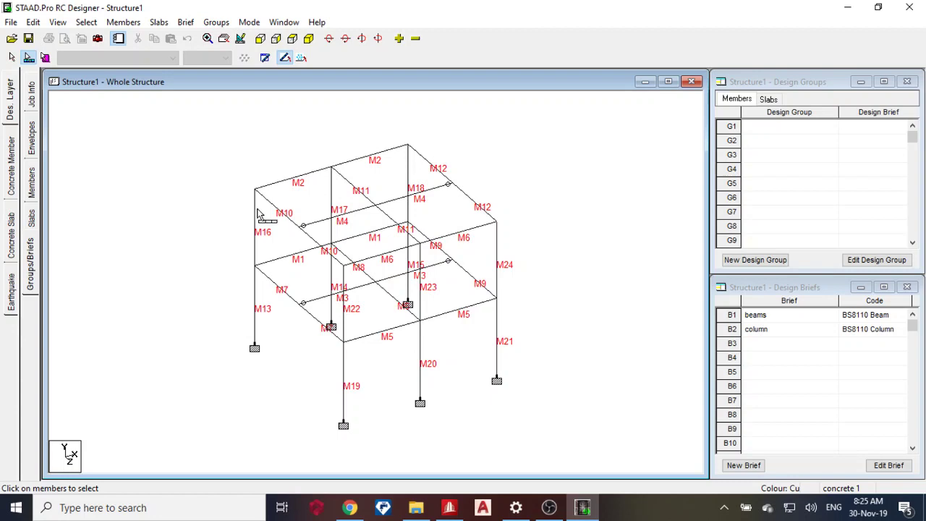
Select the top row of beams and middle beams M7–M9 in a front elevation
left_click(267, 186)
left_click(256, 216)
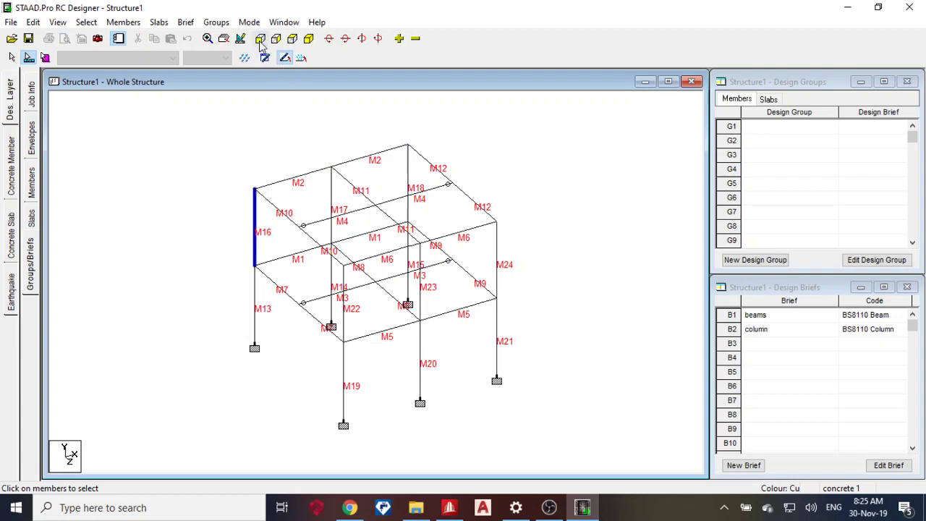
left_click(269, 95)
left_click(260, 38)
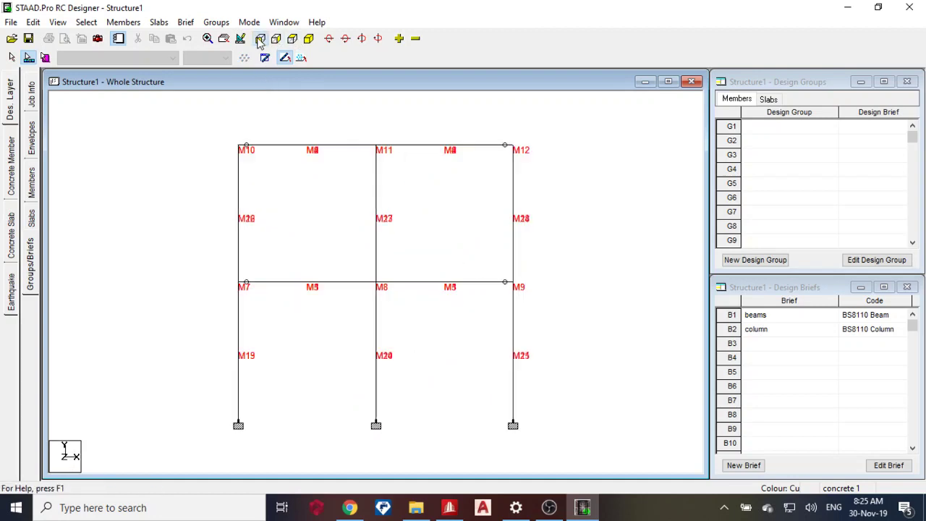
left_click_drag(244, 185, 537, 205)
left_click_drag(273, 266, 516, 285)
left_click(293, 38)
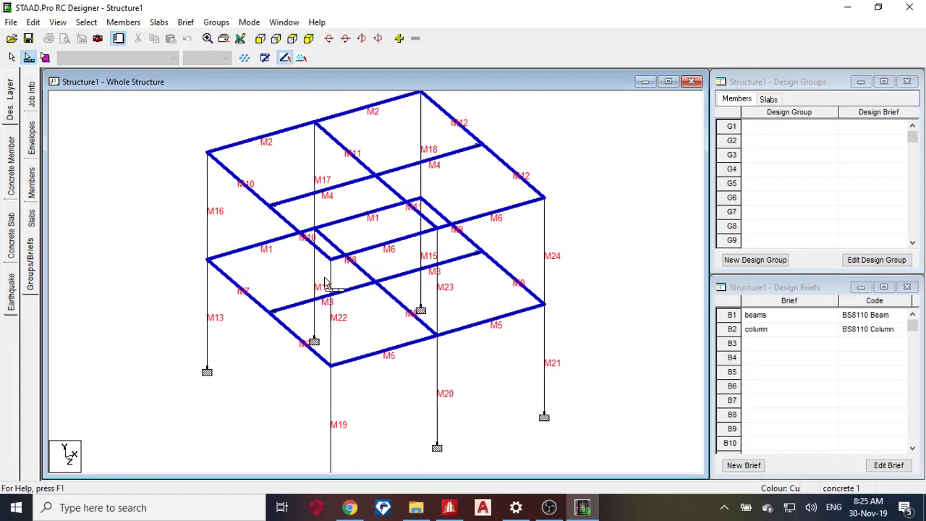
Create the 'beam design' group from the selected beams and check its member list
left_click(756, 260)
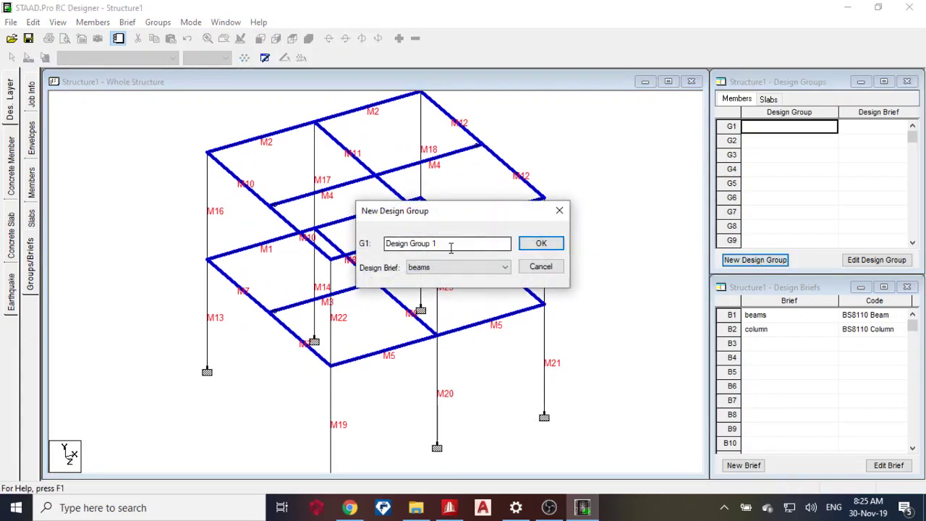
type("beam design")
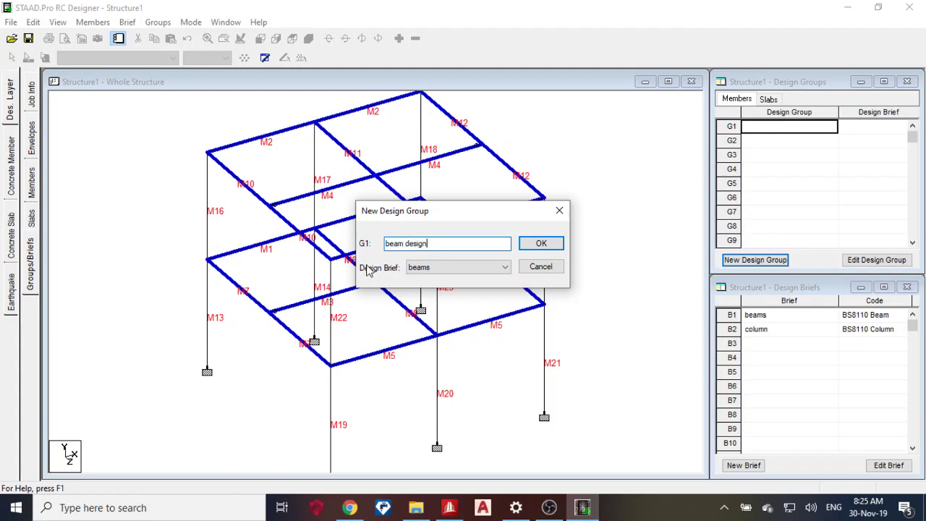
left_click(542, 244)
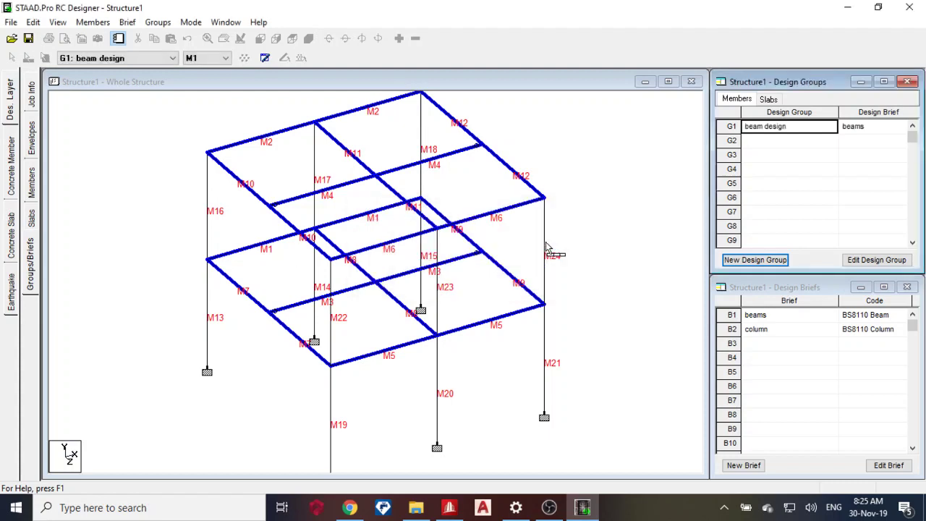
left_click(574, 241)
left_click(138, 58)
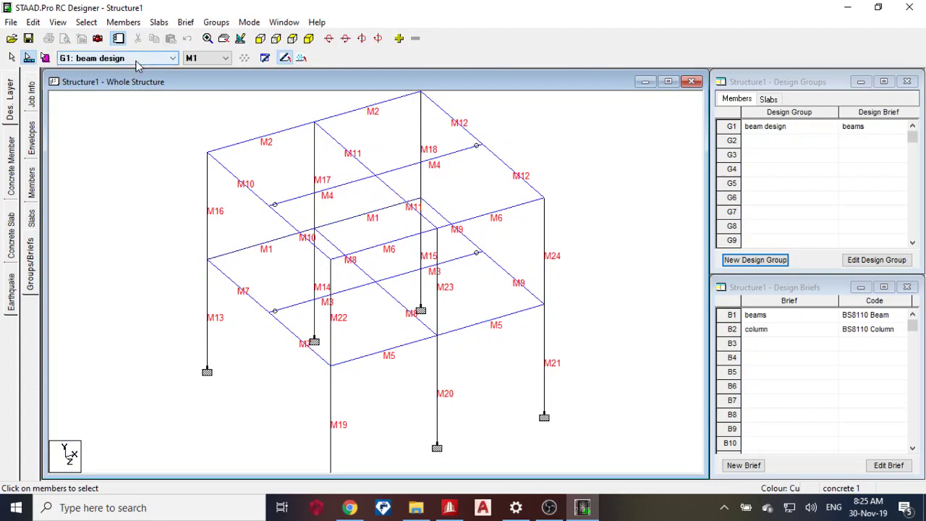
left_click(204, 59)
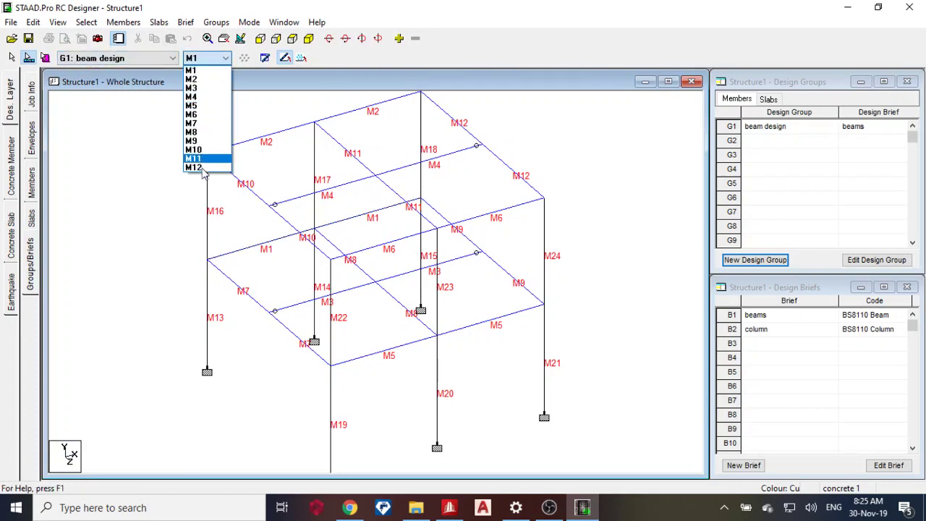
left_click(168, 198)
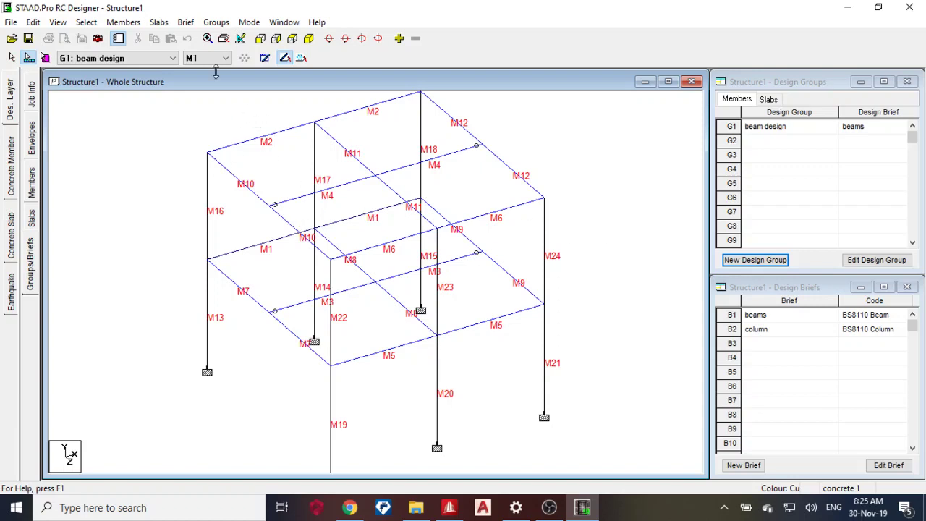
Check the top M2 and bottom M6 beams in front elevation, leaving them unselected
left_click(292, 39)
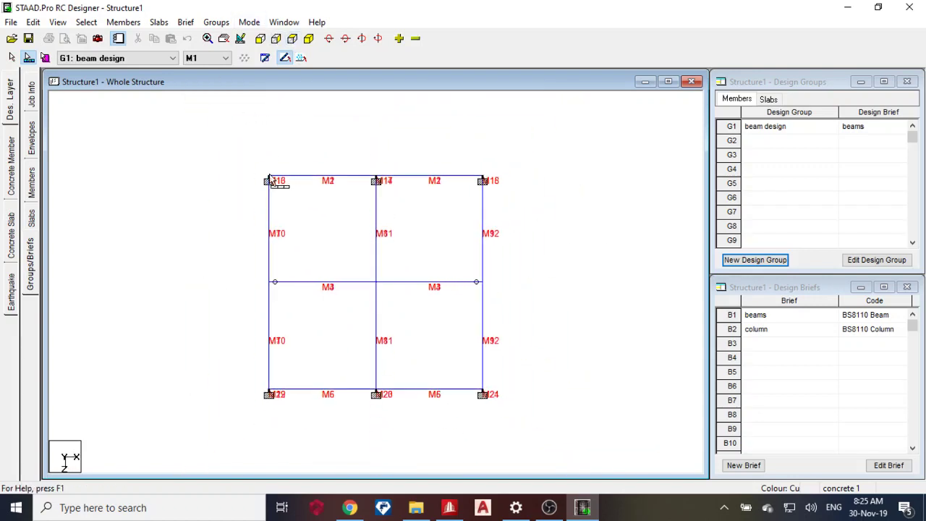
left_click_drag(210, 141, 526, 196)
left_click(405, 183)
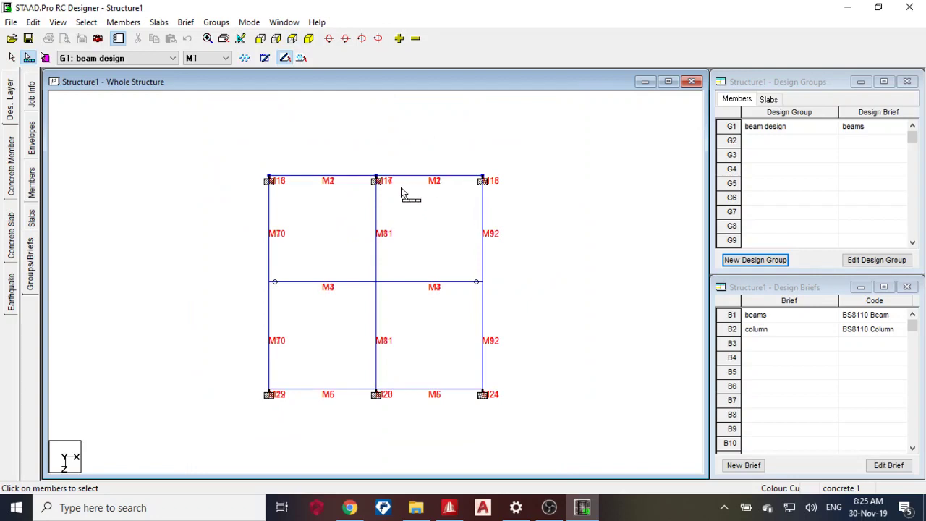
left_click_drag(253, 373, 588, 442)
left_click(407, 395)
left_click(309, 38)
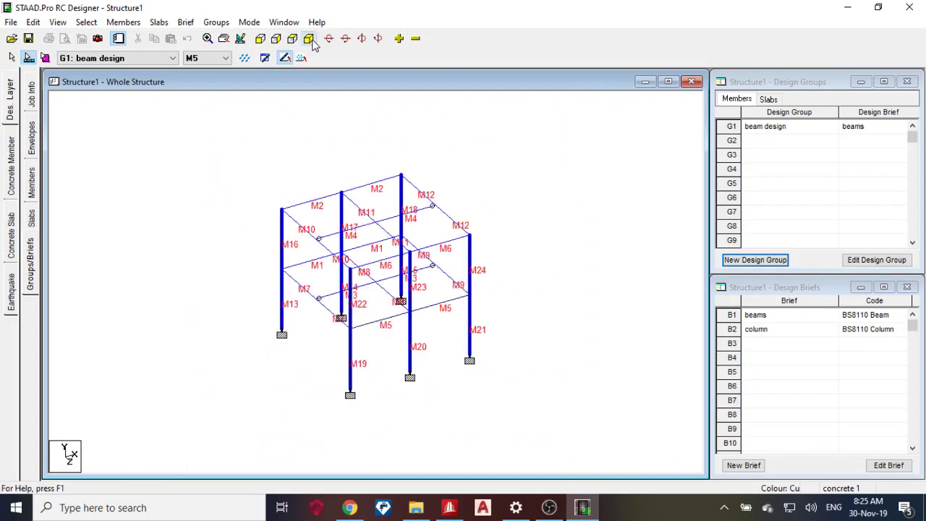
Create the 'columns' design group assigned the column brief
left_click(750, 274)
left_click(730, 259)
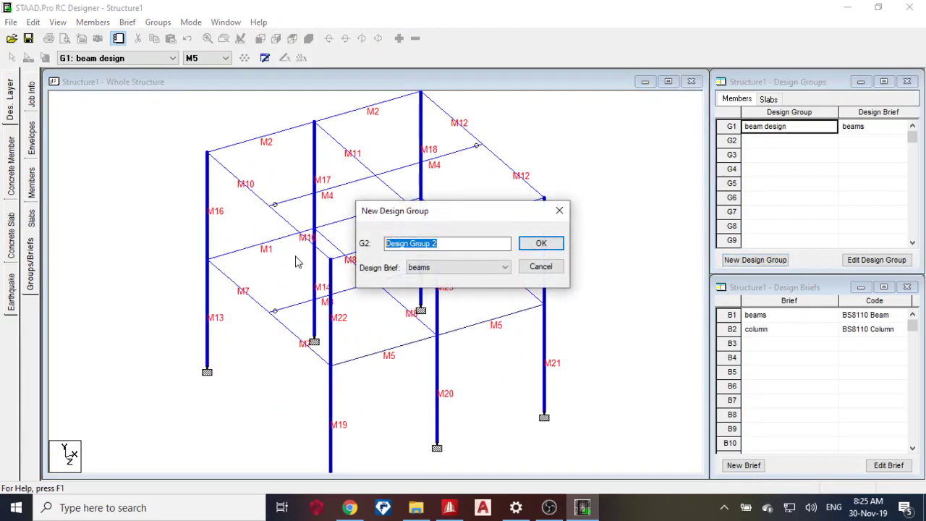
type("columns")
left_click(449, 267)
left_click(424, 298)
left_click(543, 243)
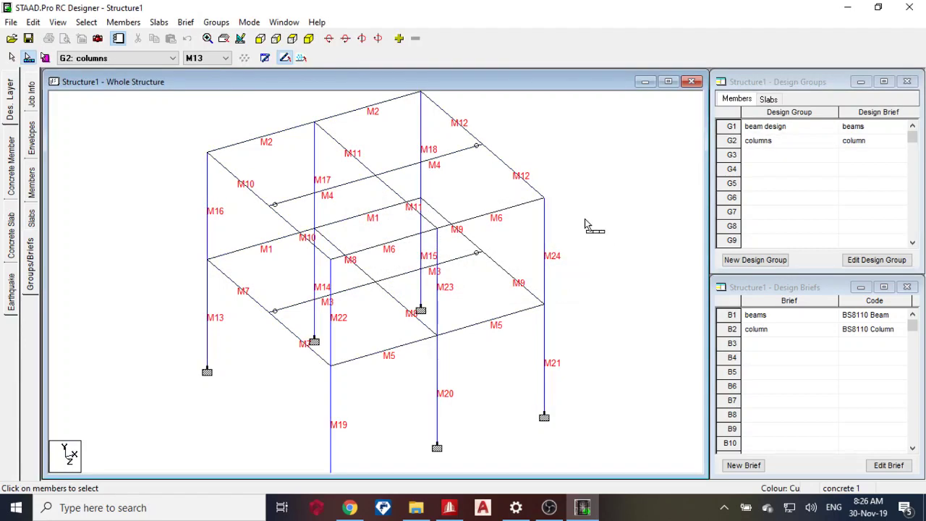
Run Design Now on the columns group and dismiss the design messages
left_click(10, 172)
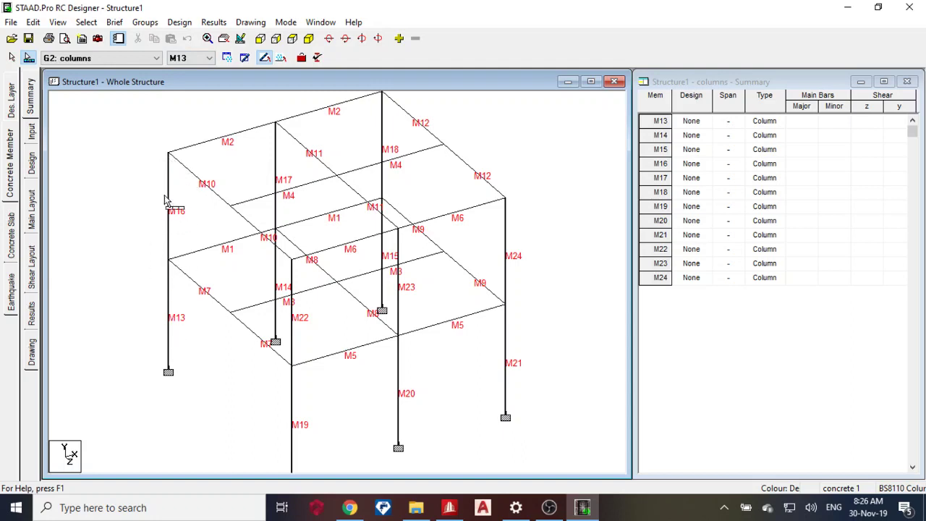
left_click(180, 23)
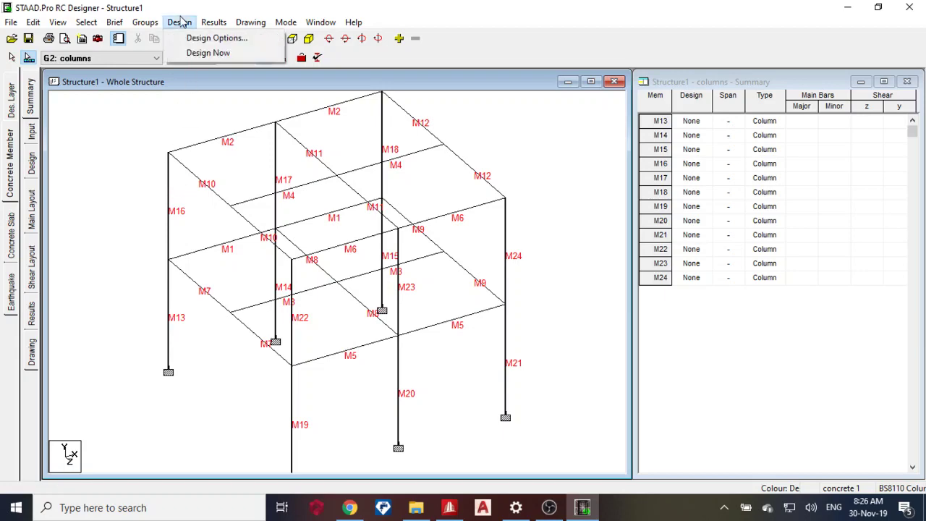
left_click(201, 54)
left_click(462, 345)
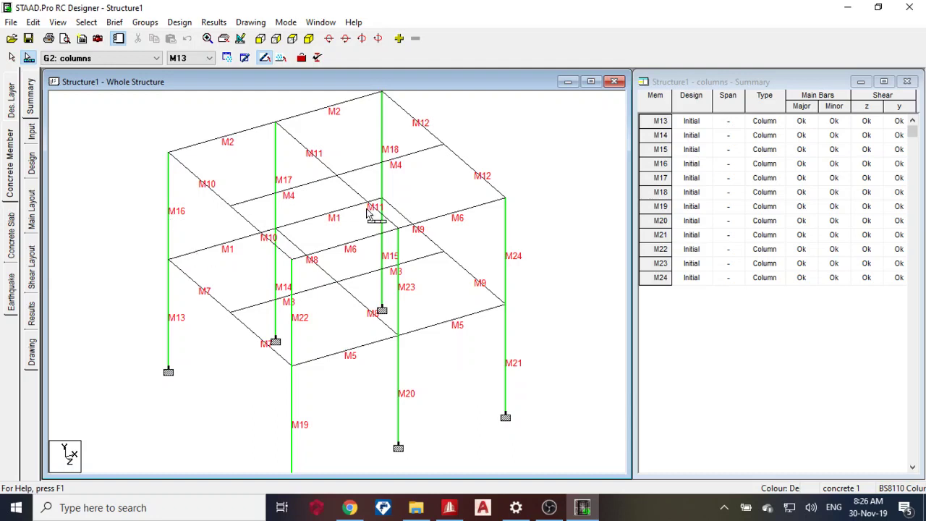
Review member 13's main and shear reinforcement layouts, then return to the Design page
left_click(35, 197)
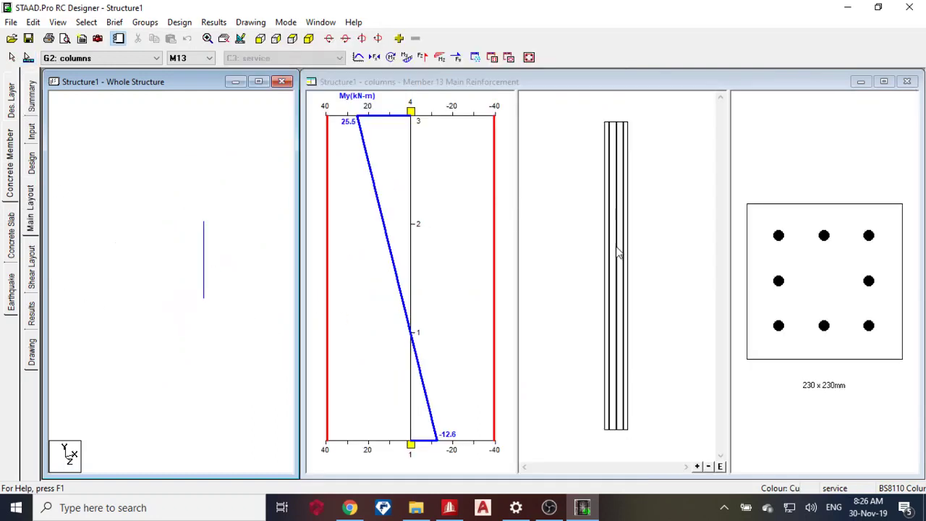
left_click(28, 285)
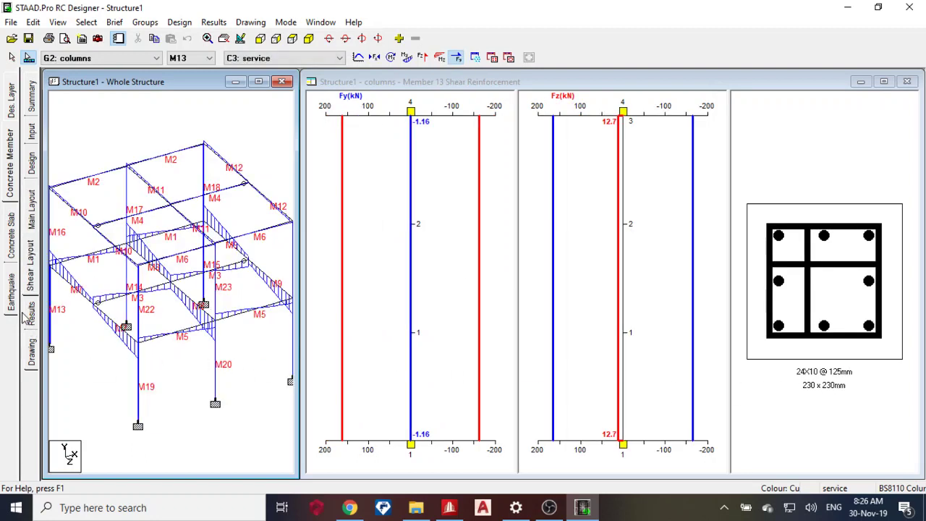
left_click(32, 159)
left_click(581, 135)
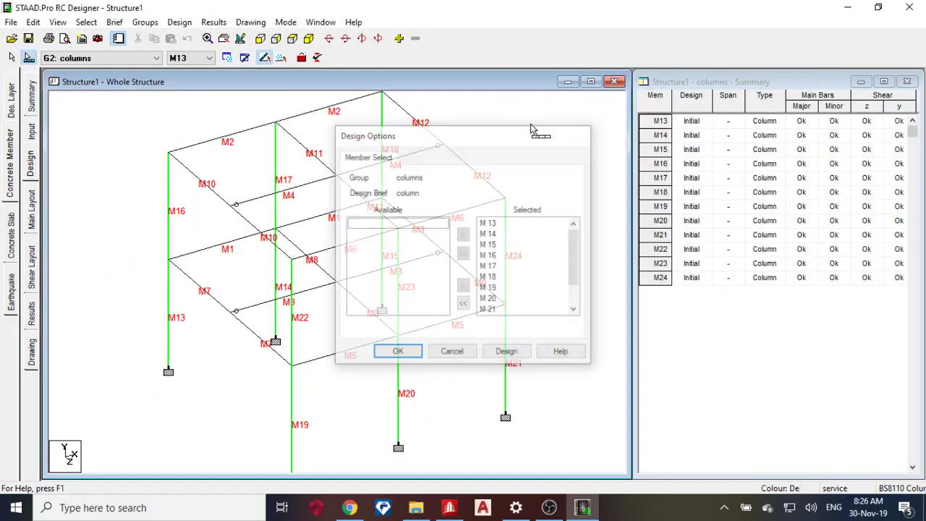
Switch to group G1 'beam design' and inspect support data for beams M1, M2 and M4
left_click(87, 58)
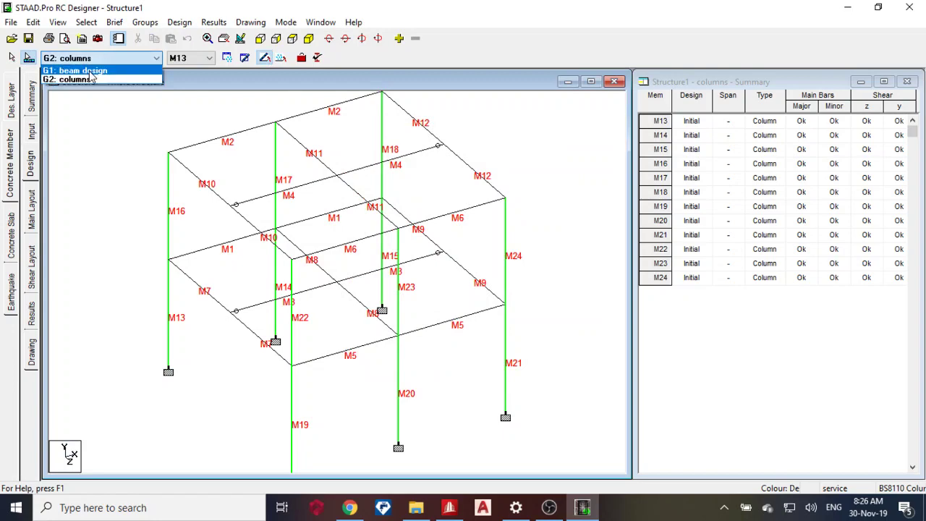
left_click(87, 64)
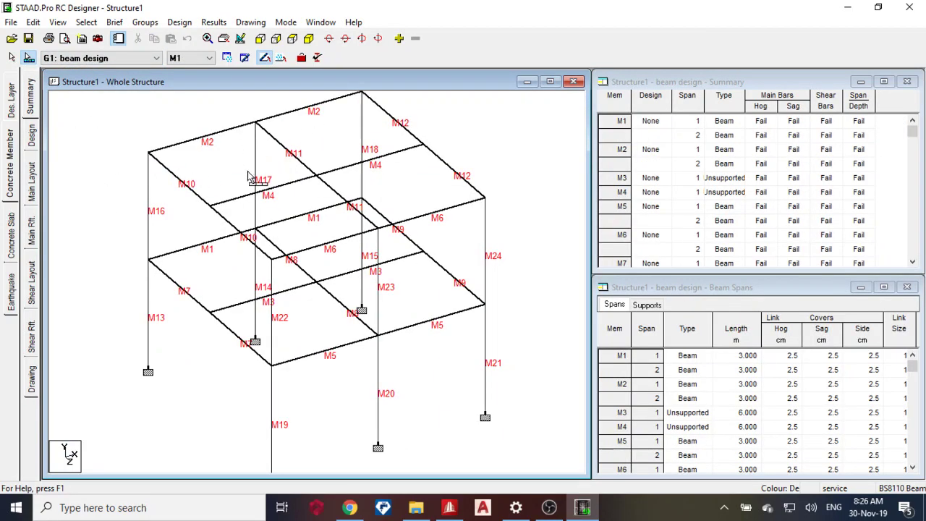
scroll(267, 290, "down", 2)
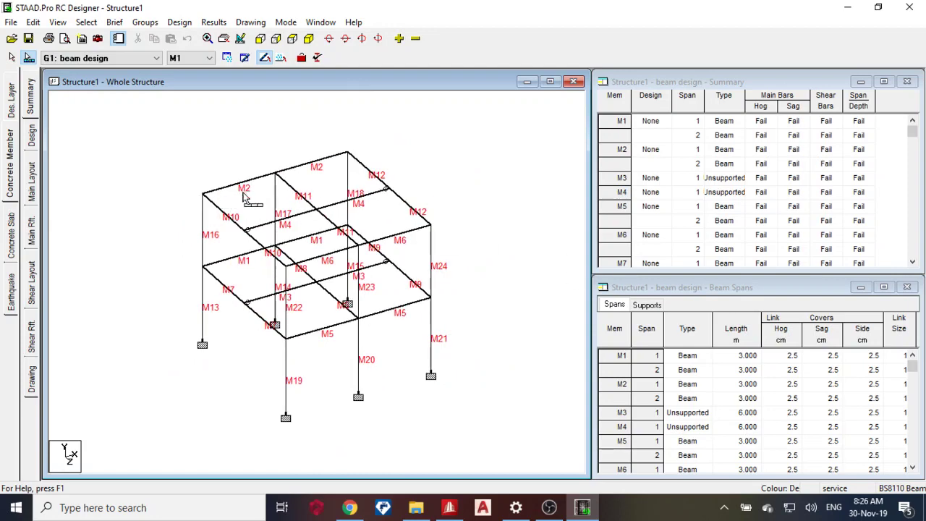
scroll(248, 207, "up", 2)
left_click(647, 305)
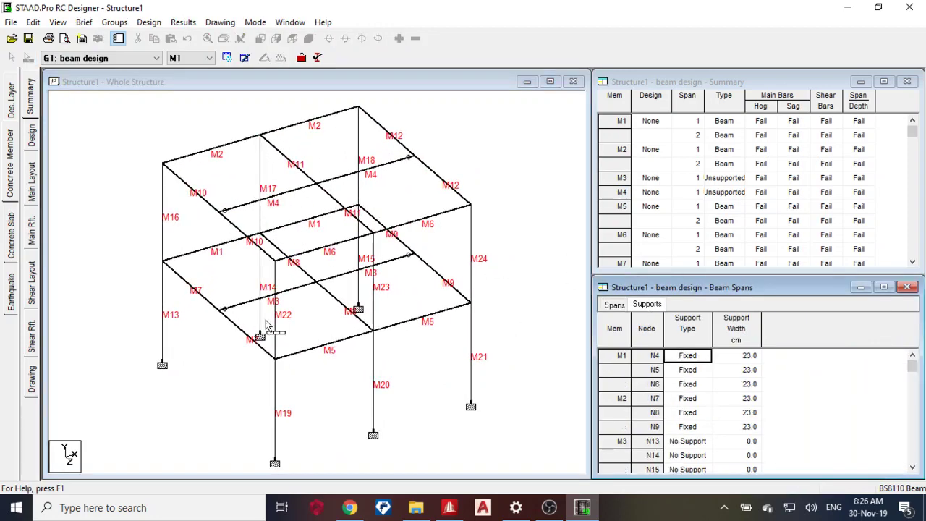
left_click(202, 254)
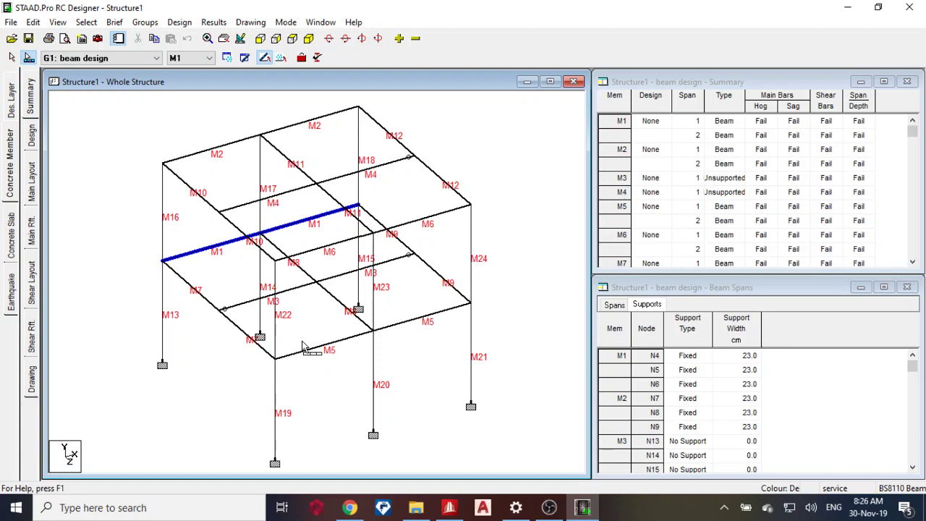
scroll(238, 304, "up", 1)
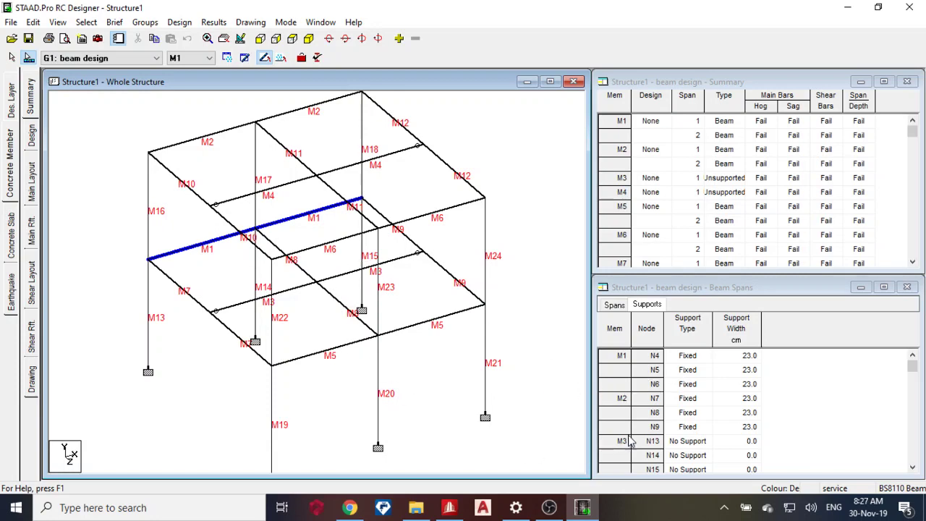
left_click(617, 403)
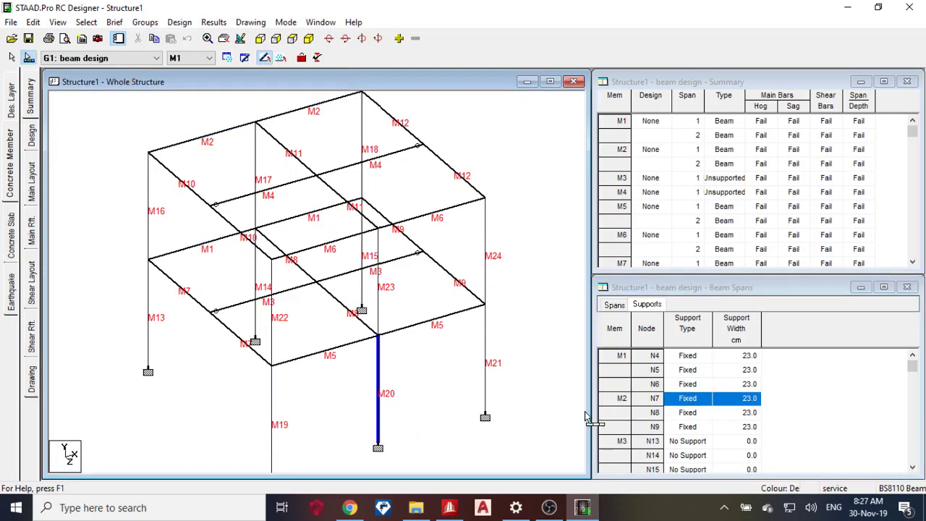
left_click(607, 403)
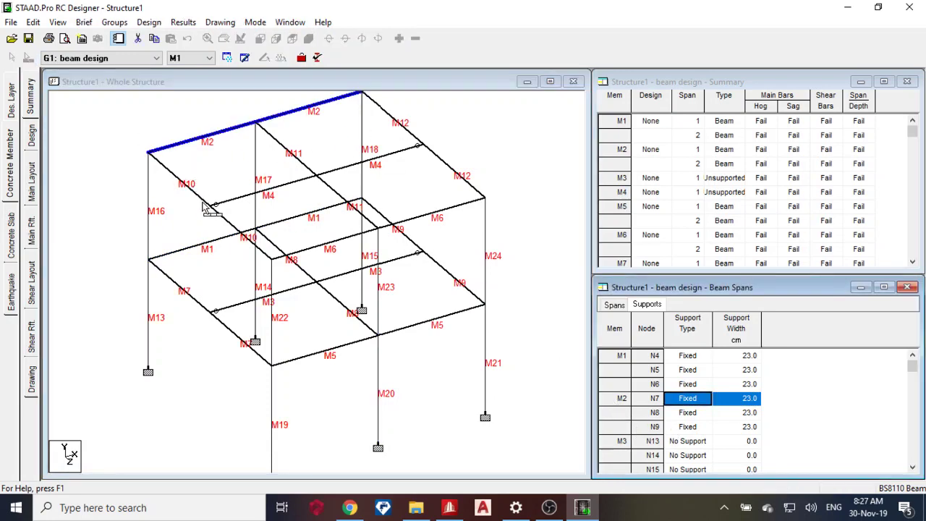
left_click(225, 202)
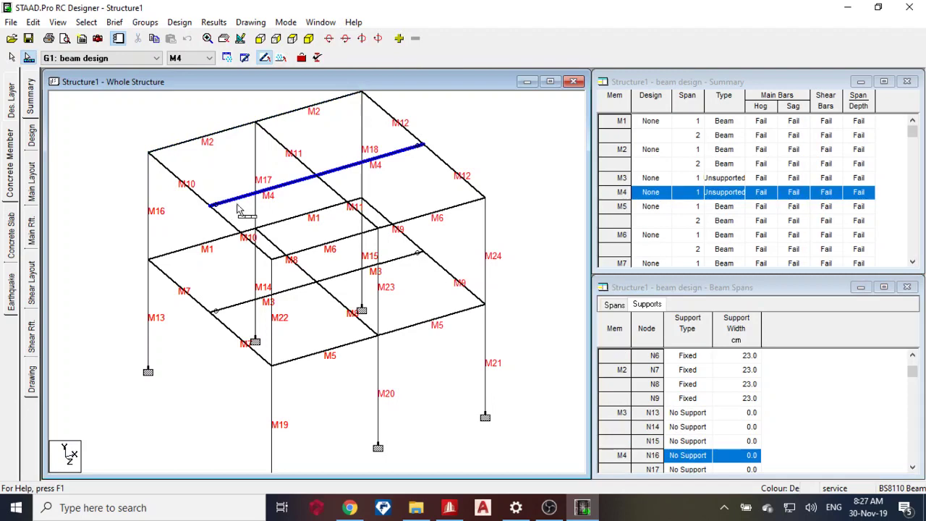
Inspect beams M7 and M10 in the beam group summary
scroll(707, 405, "down", 1)
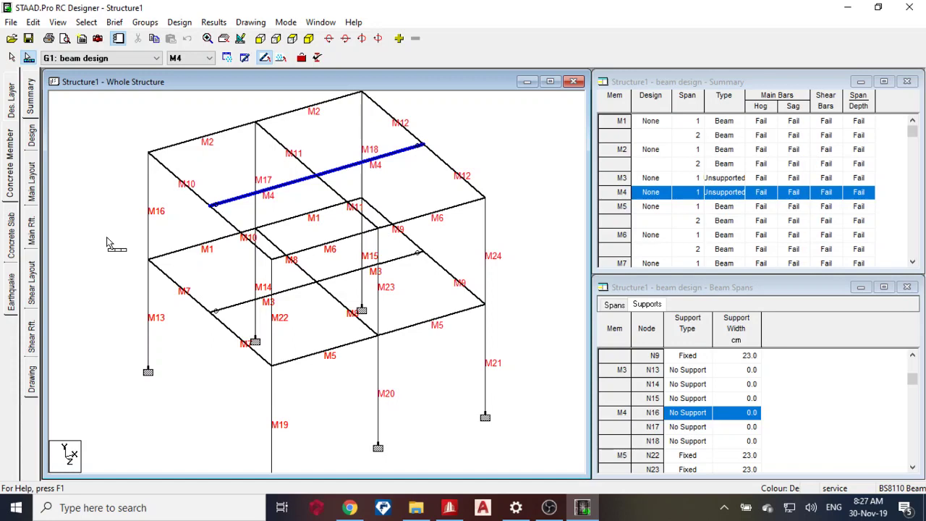
left_click(181, 274)
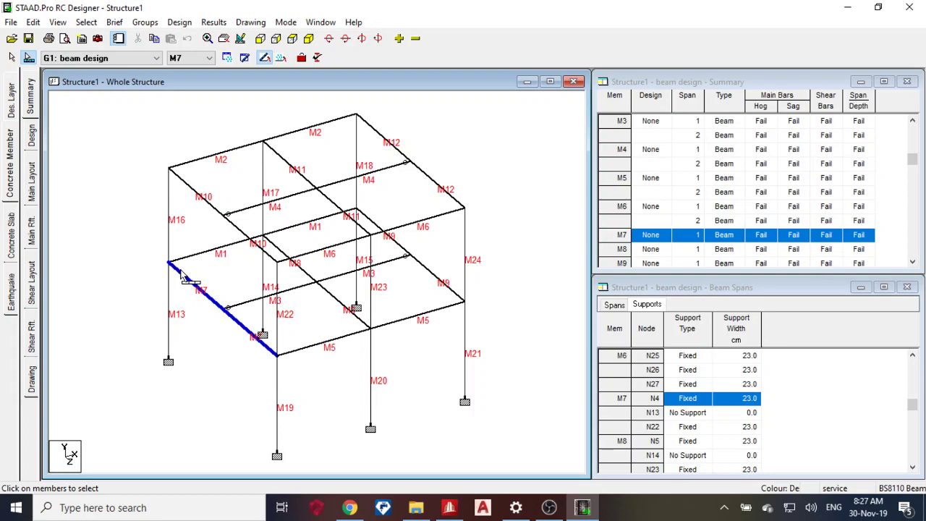
left_click(238, 230)
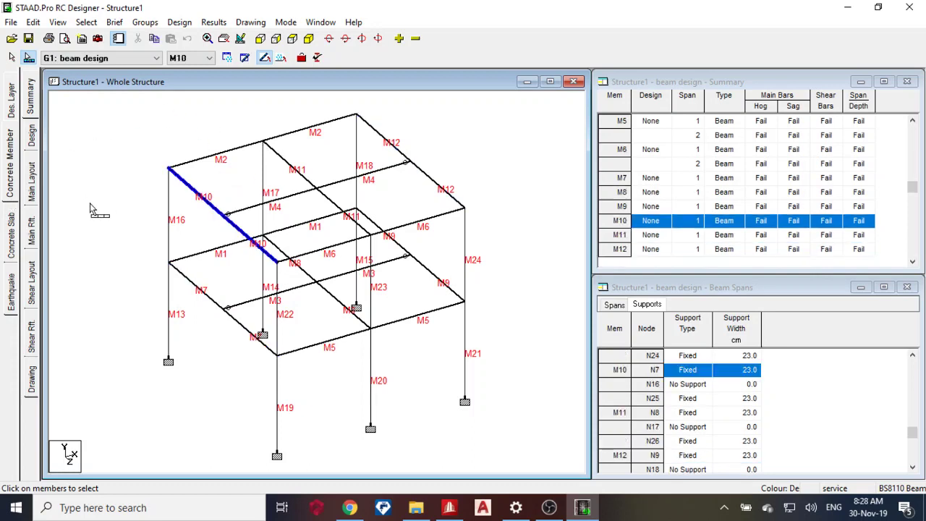
Run the design for all beams in the group and dismiss the warning
left_click(29, 140)
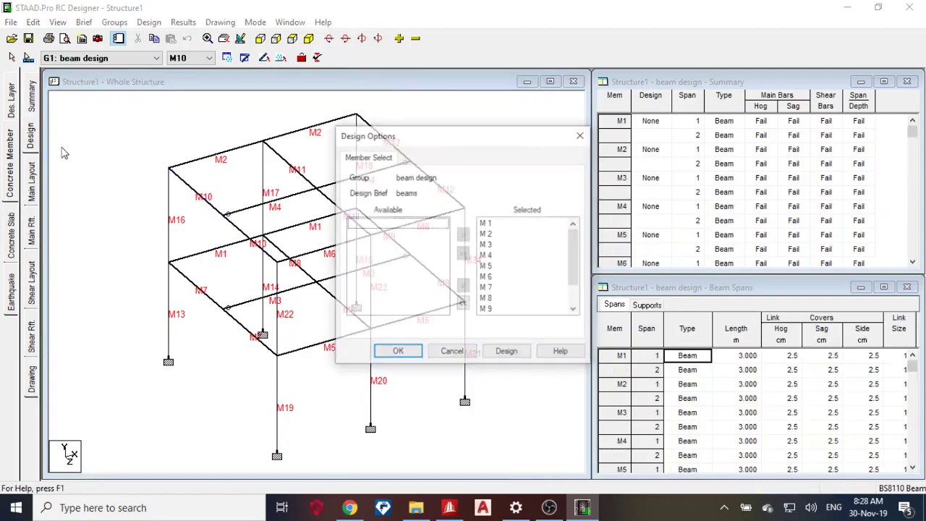
left_click(507, 353)
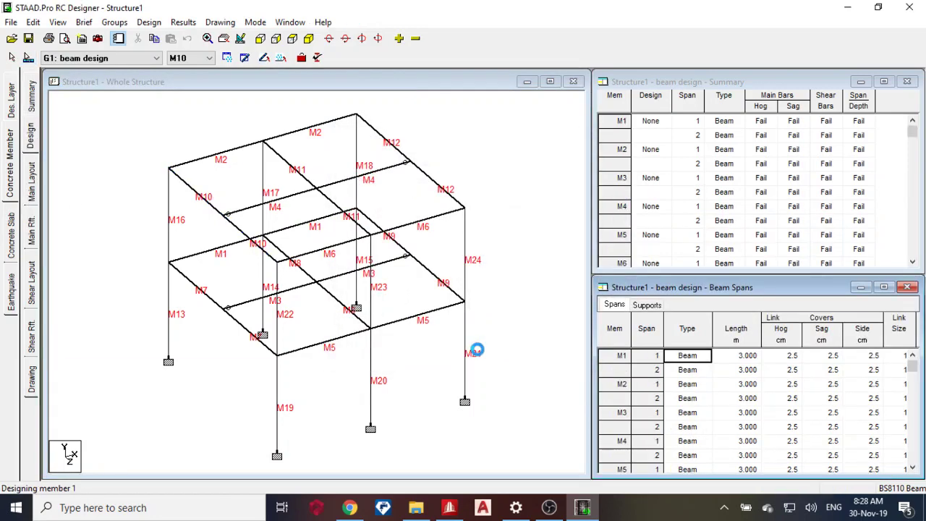
left_click(468, 349)
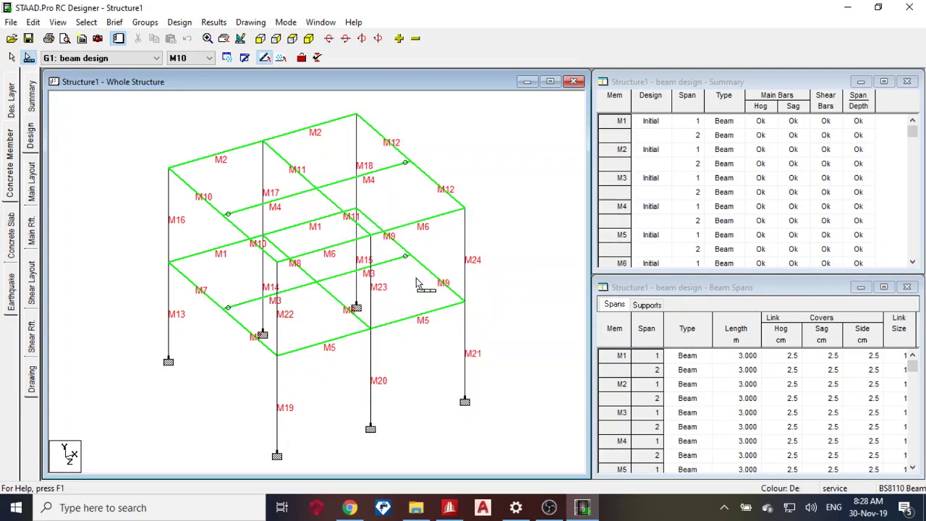
Show M2's main reinforcement tables, then M7's sagging moments with 3X20 bottom bars
left_click(189, 165)
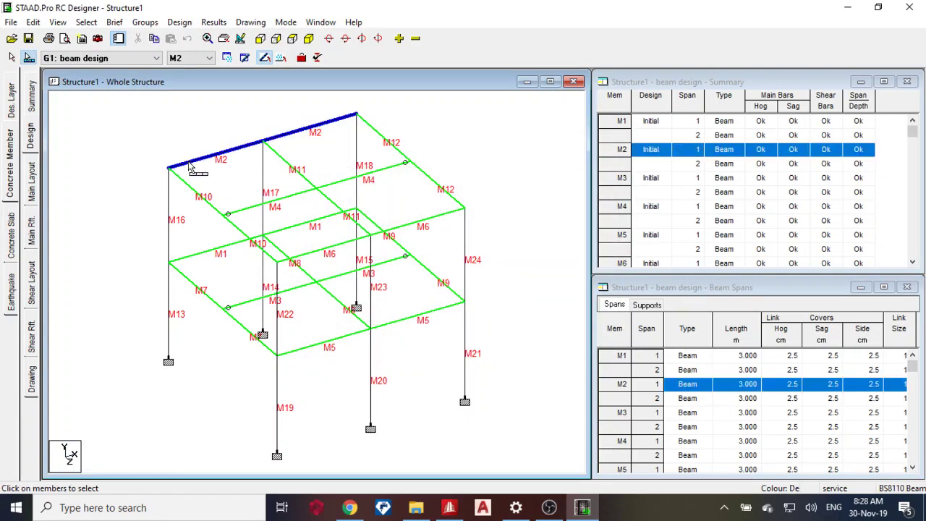
left_click(32, 191)
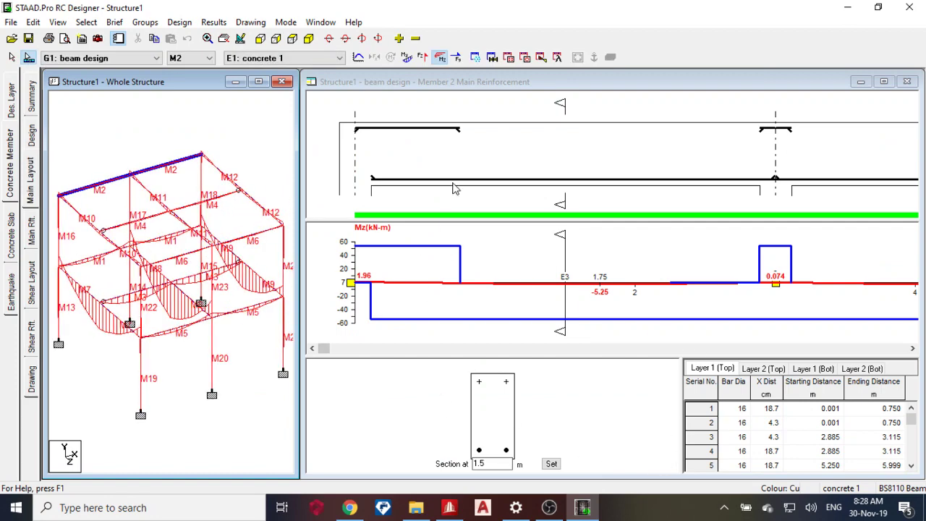
left_click(33, 238)
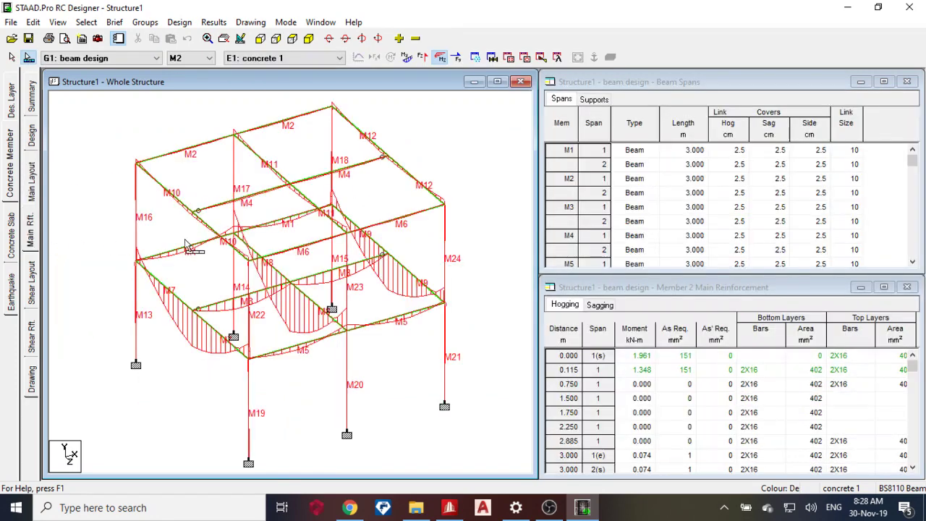
scroll(778, 393, "down", 3)
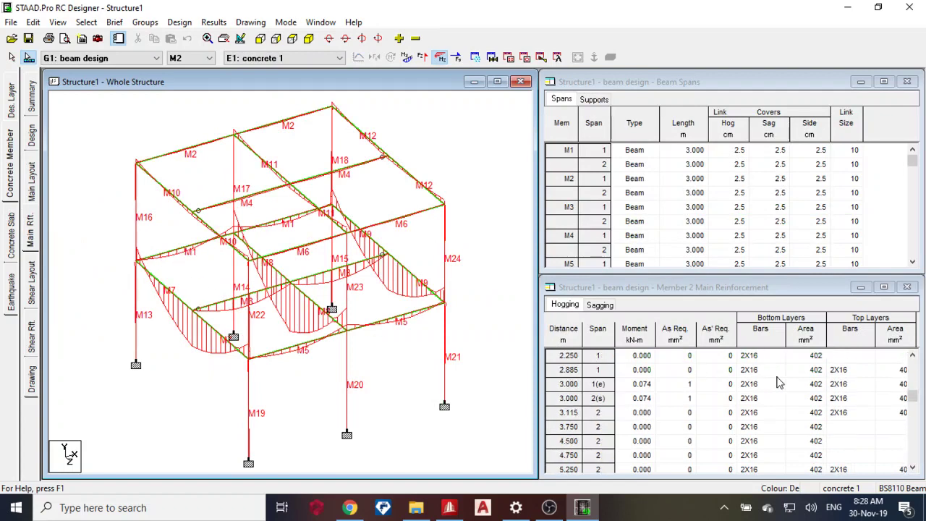
scroll(777, 392, "up", 4)
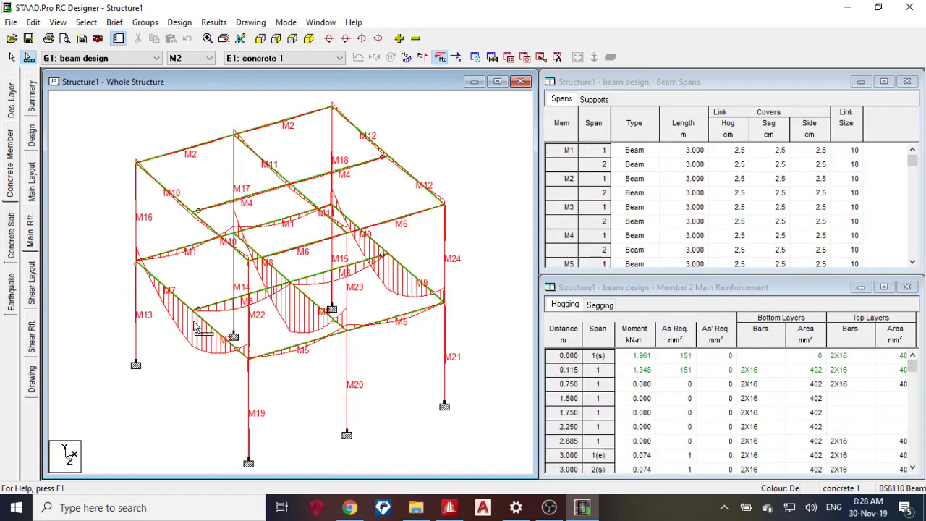
left_click(172, 298)
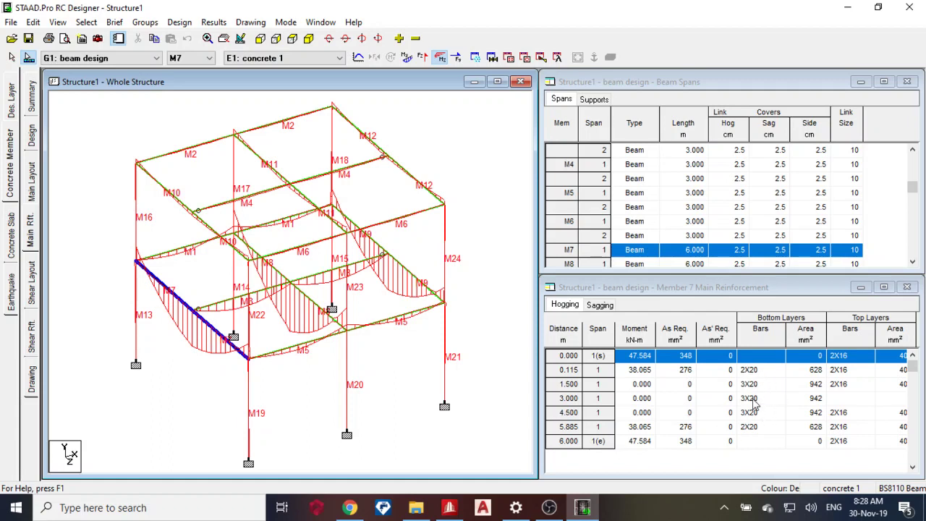
left_click(592, 306)
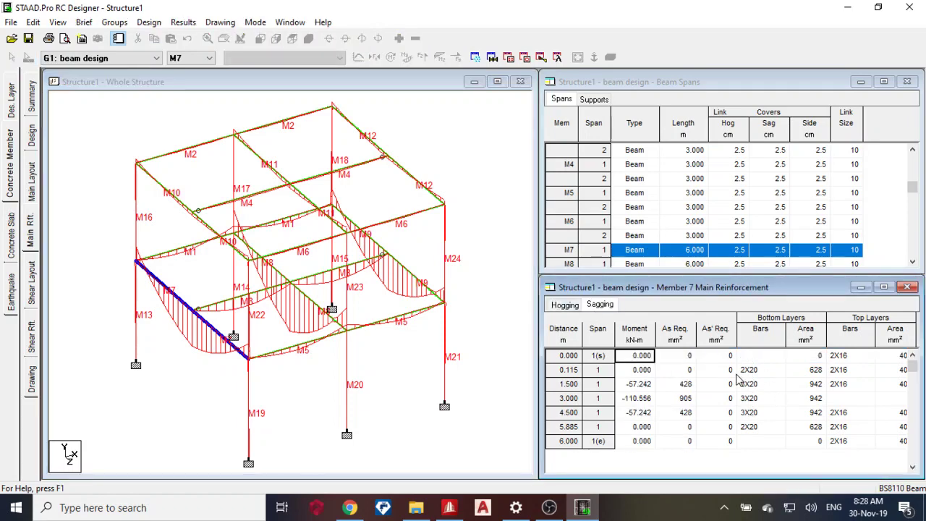